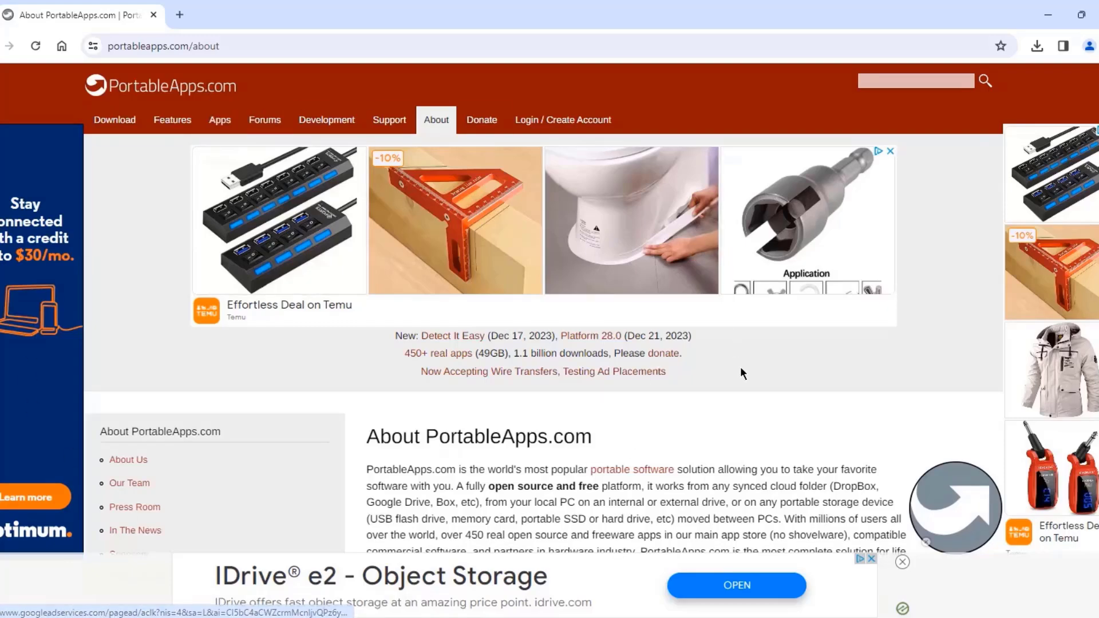
Skim the PortableApps.com About page, highlight the cloud services text, then go to Download.
scroll(741, 368, "down", 3)
scroll(504, 253, "up", 3)
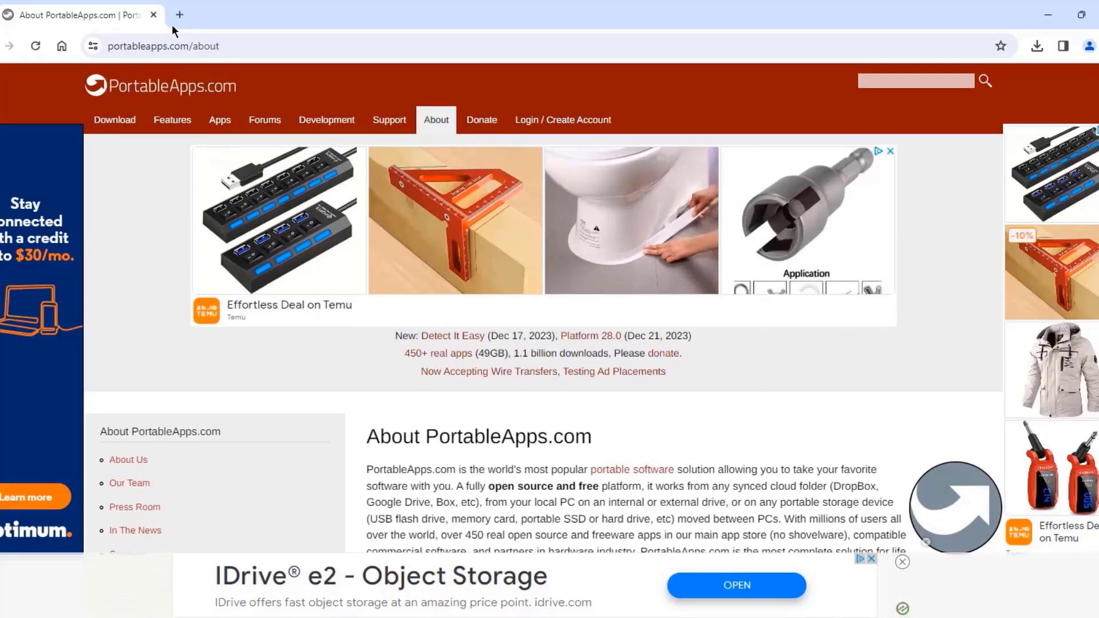
left_click(149, 46)
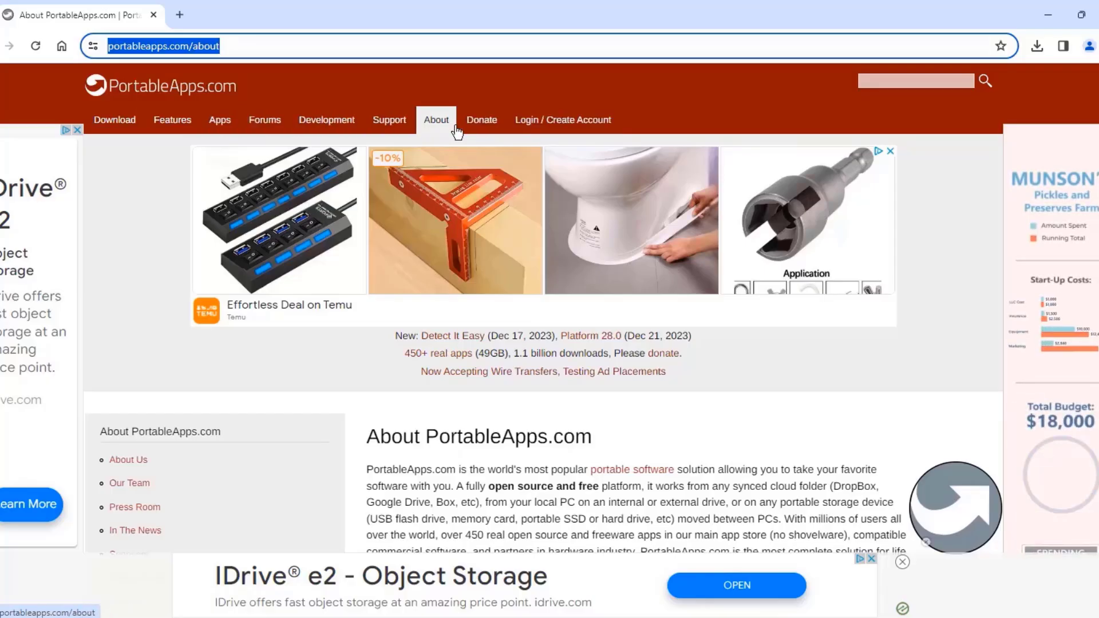
scroll(457, 131, "down", 3)
left_click_drag(365, 227, 596, 228)
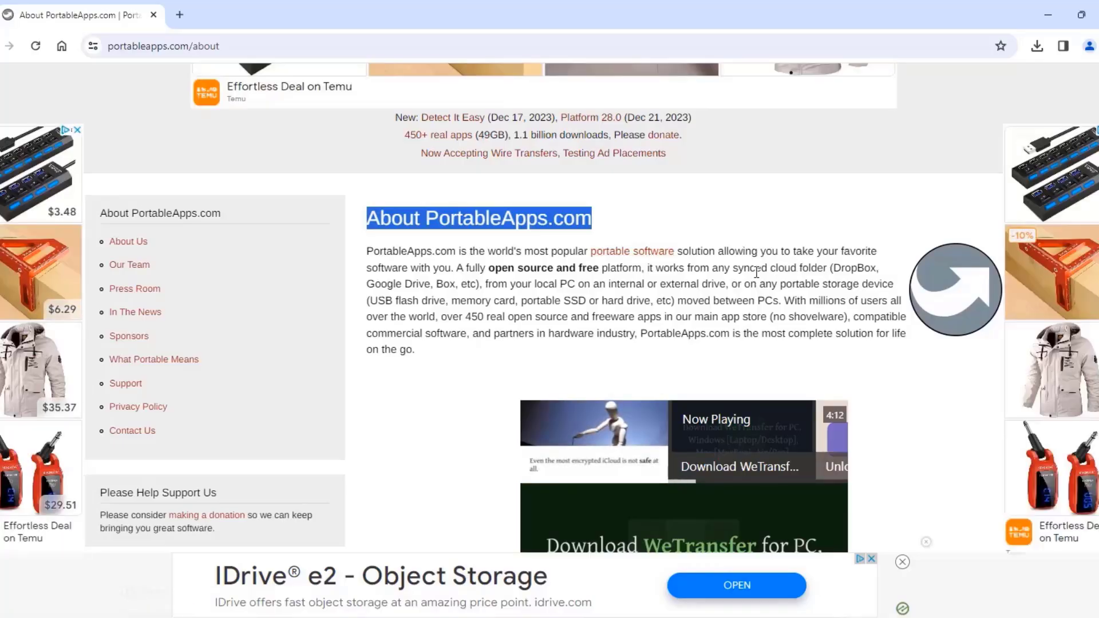
left_click_drag(469, 286, 366, 284)
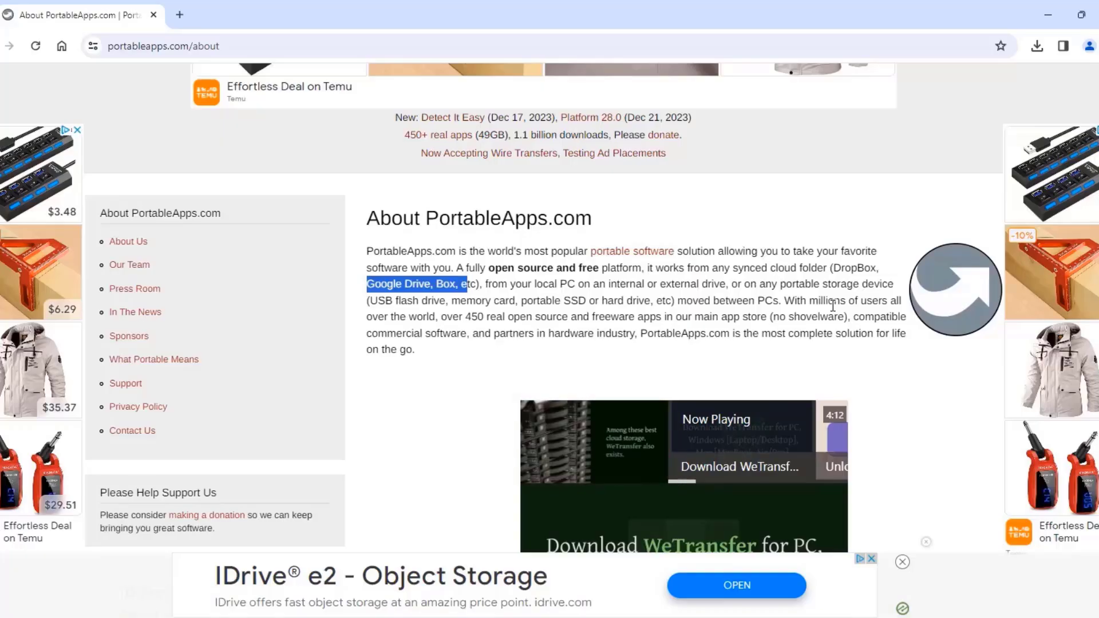
left_click(122, 126)
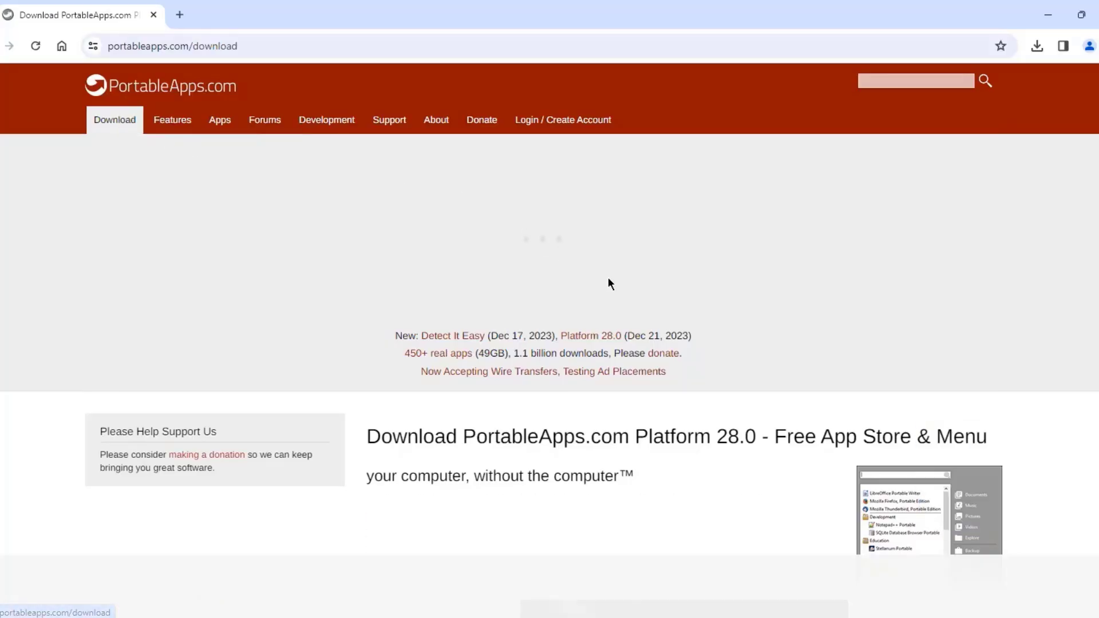
Download PortableApps.com_Platform_Setup_28.0.paf.exe from the SourceForge mirror and show it on the desktop.
scroll(609, 280, "down", 8)
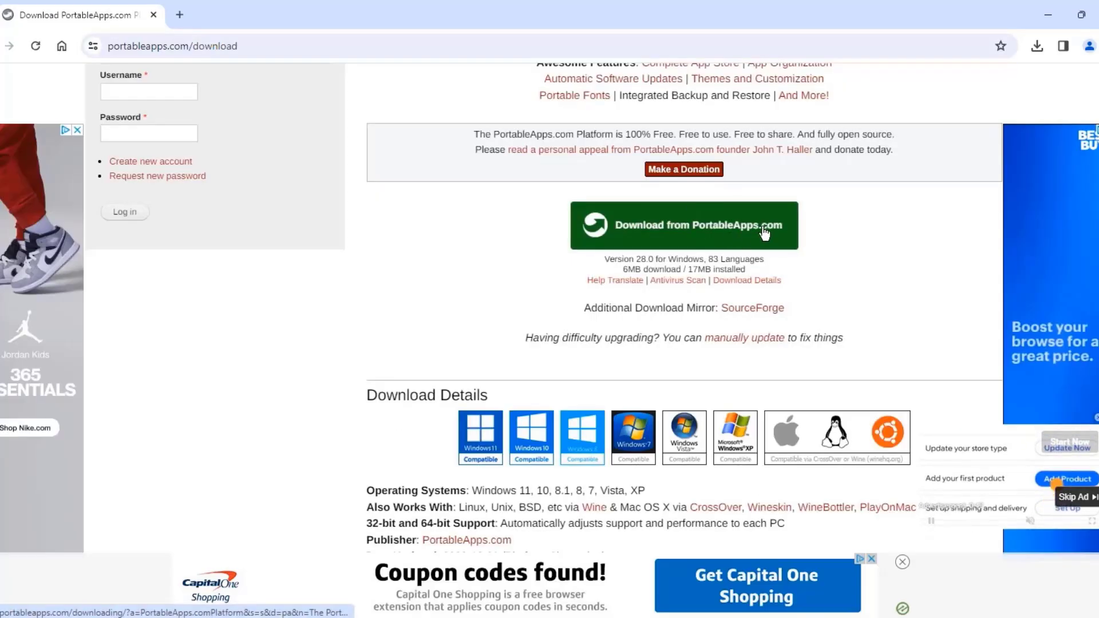
left_click(753, 312)
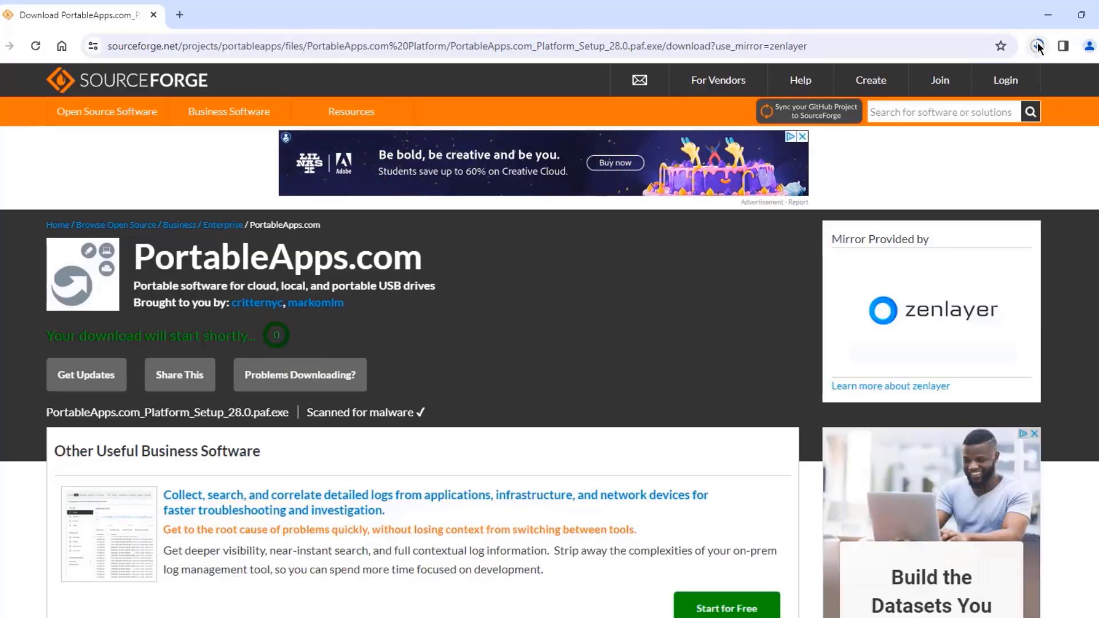
left_click(1048, 15)
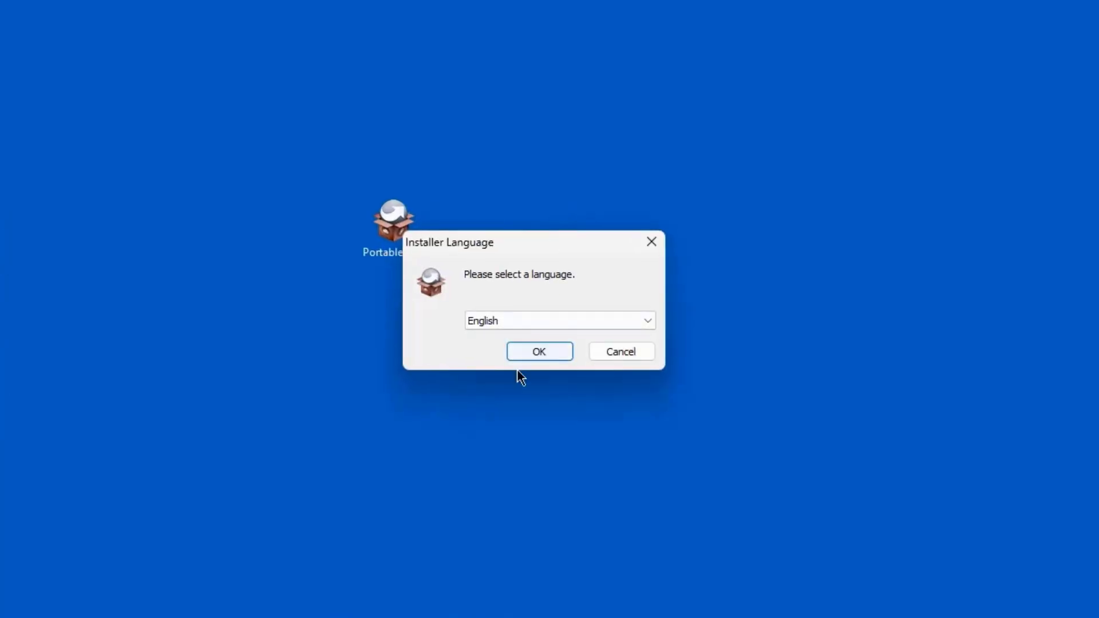
Keep English, accept the license, and try the custom-location option before returning to New Install.
left_click(537, 355)
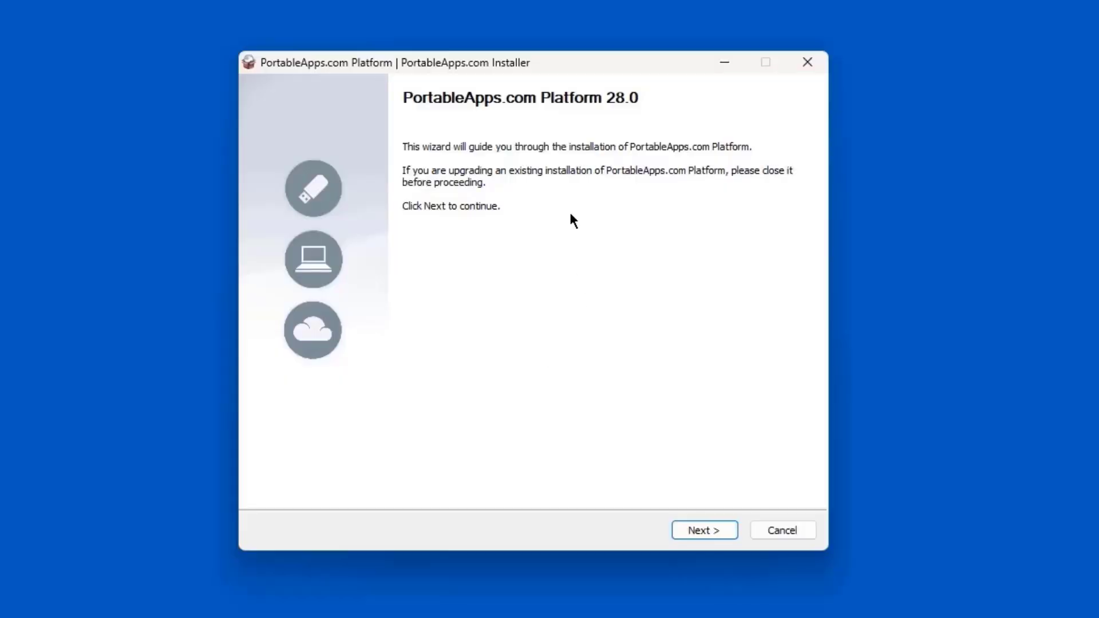
left_click(686, 488)
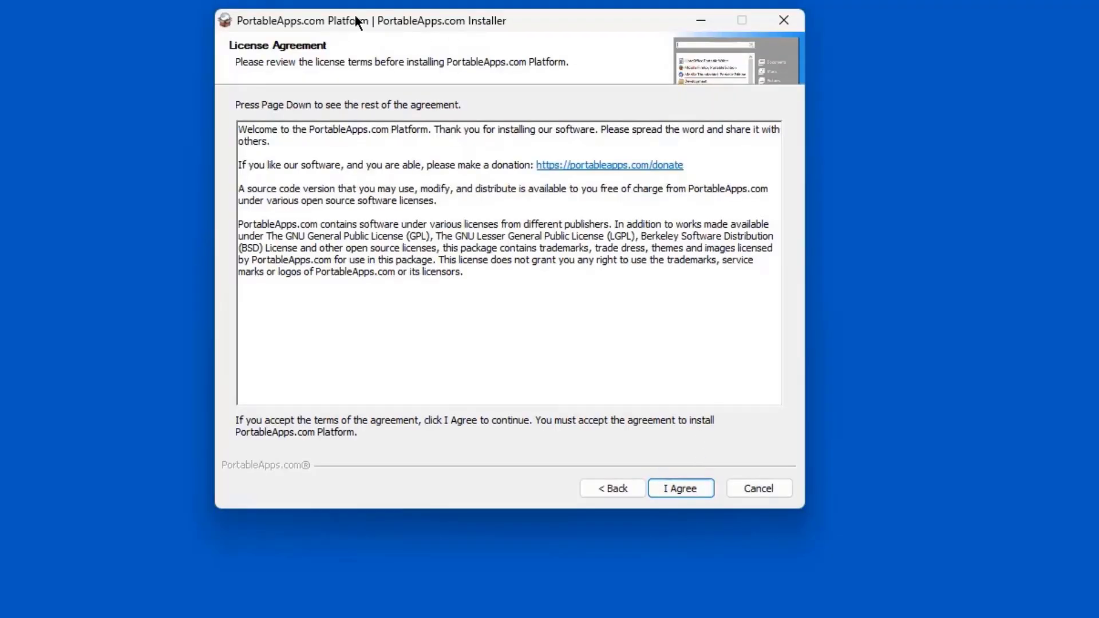
left_click(682, 490)
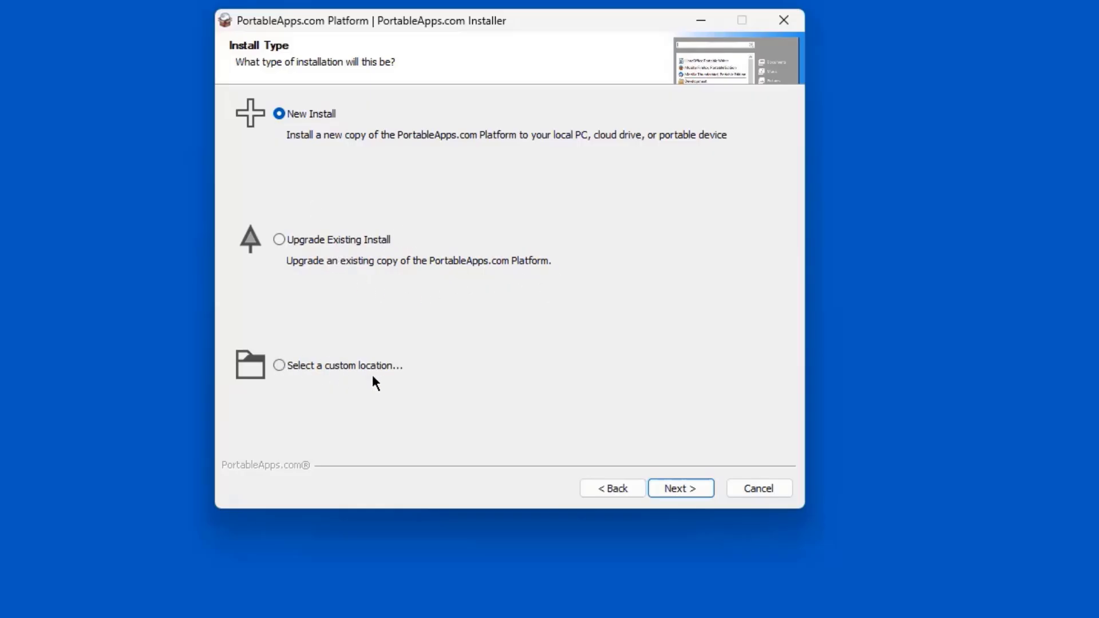
left_click(285, 363)
left_click(669, 486)
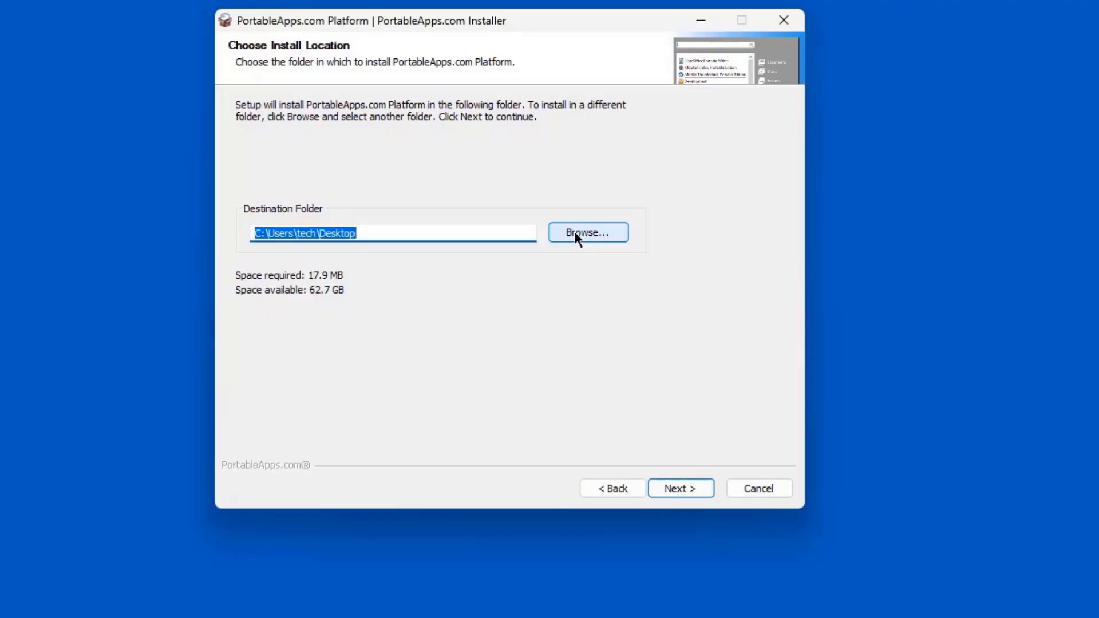
left_click(610, 490)
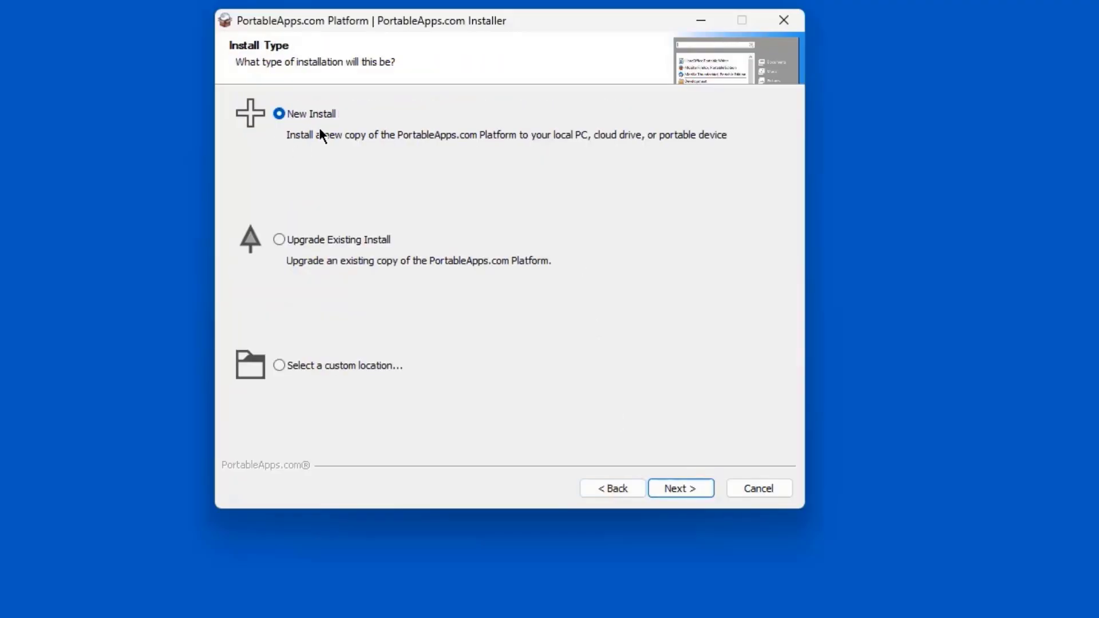
Continue with New Install, compare the location options, and choose a portable device install.
left_click(667, 491)
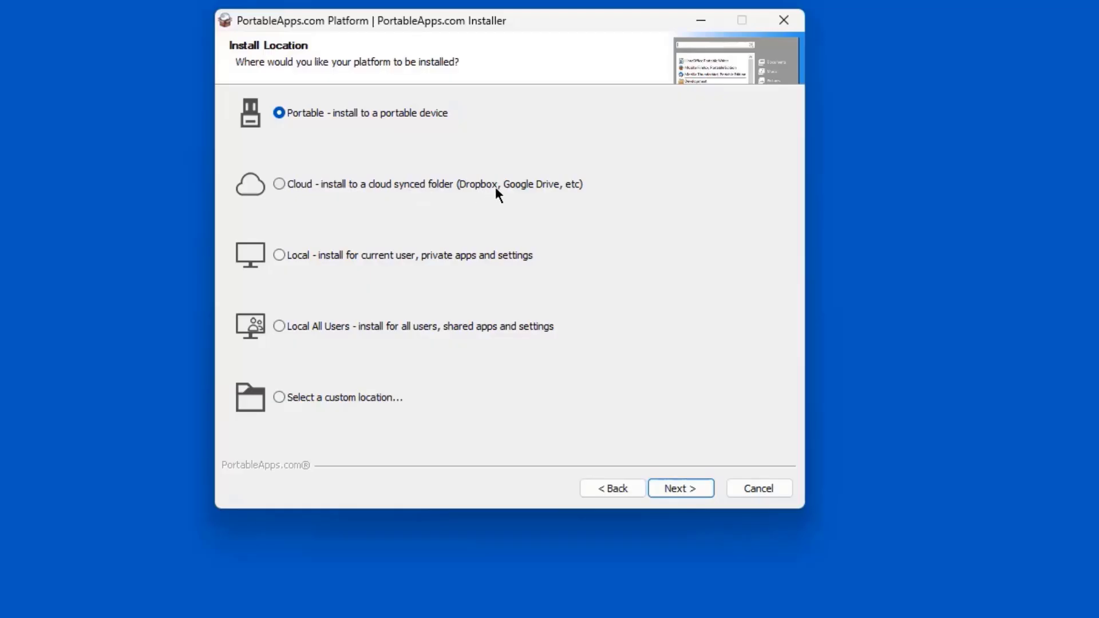
left_click(280, 256)
left_click(306, 328)
left_click(295, 395)
left_click(280, 113)
left_click(673, 488)
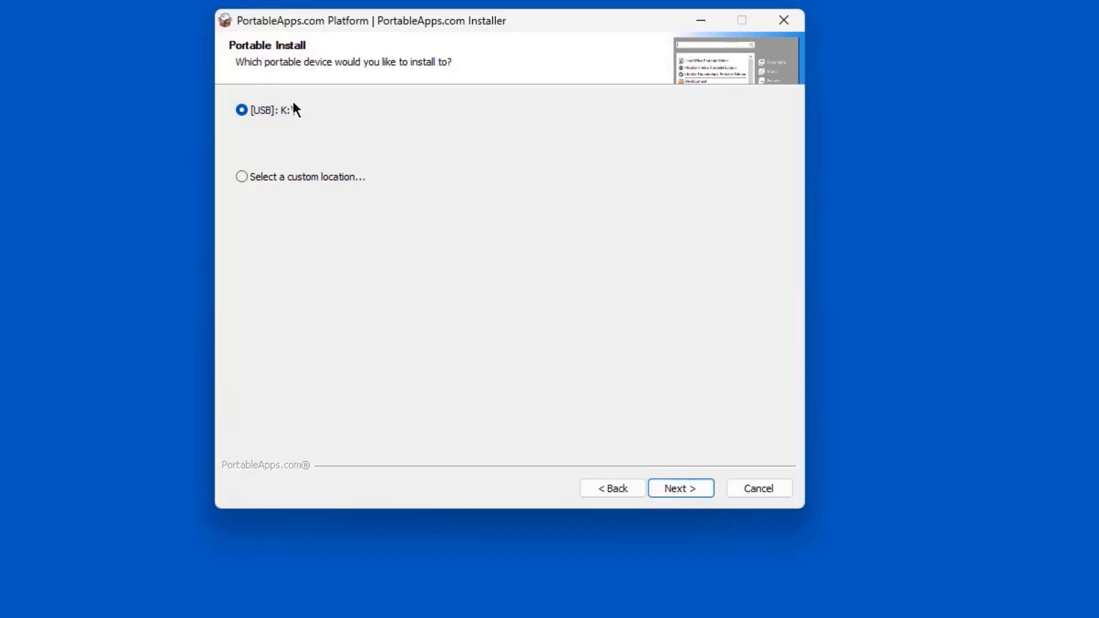
Install the platform onto USB drive K:\ and close the finished installer.
key("Return")
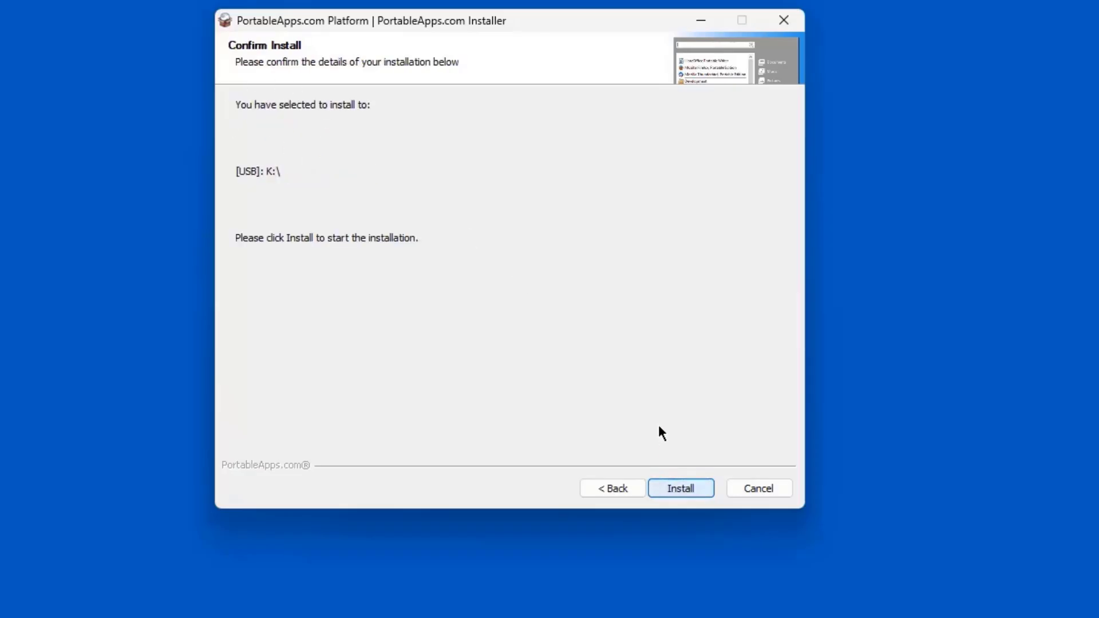
left_click(670, 487)
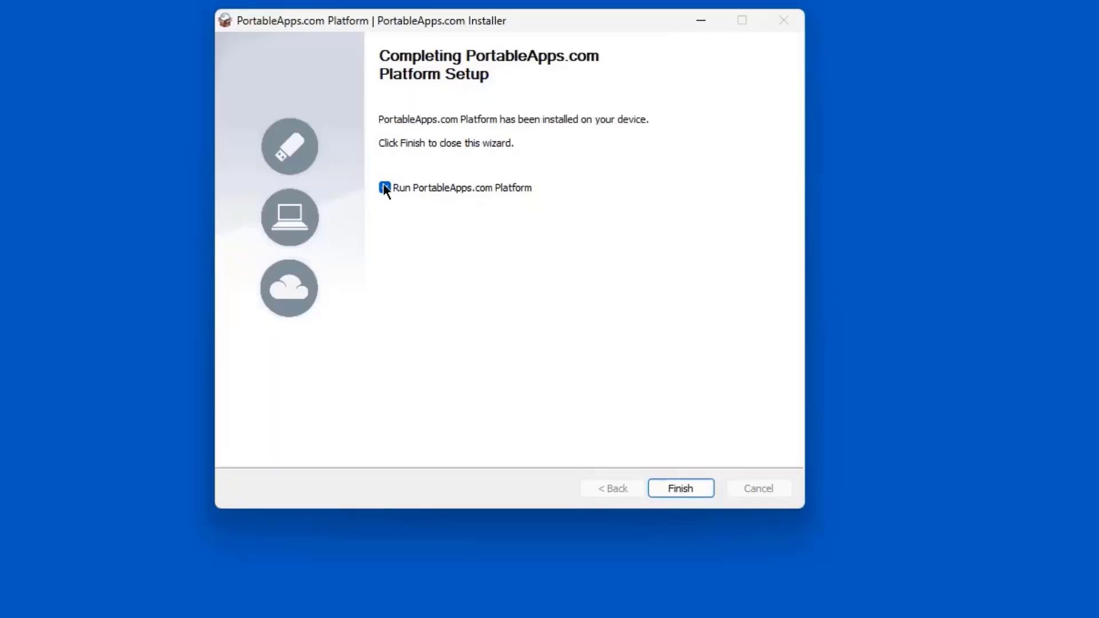
left_click(654, 489)
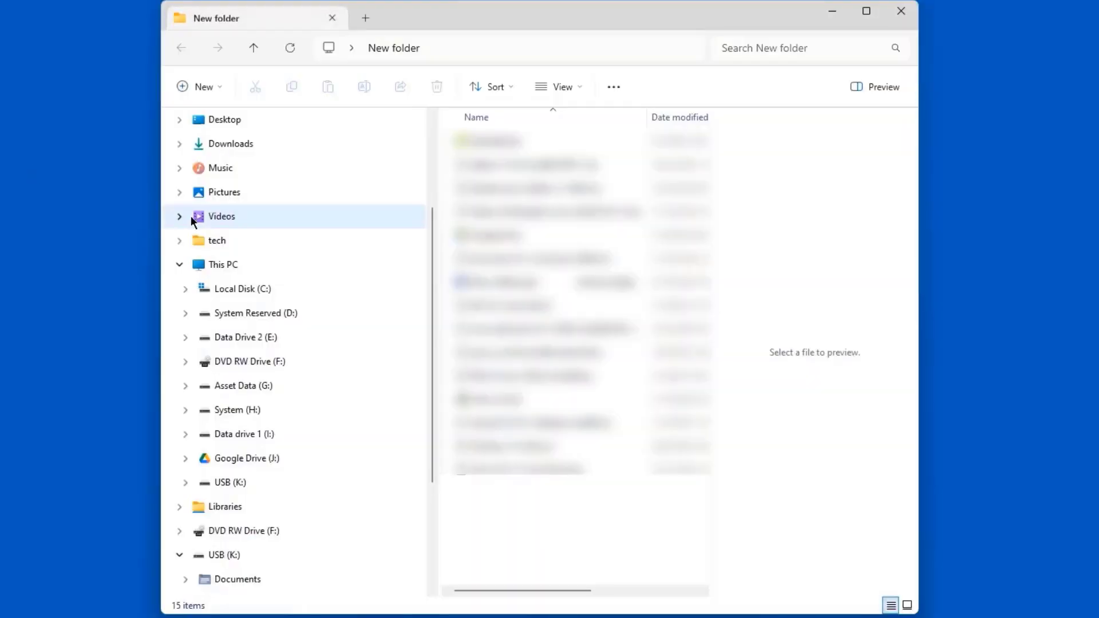
Open USB (K:), look inside Documents, go back up, and run Start.exe.
left_click(269, 386)
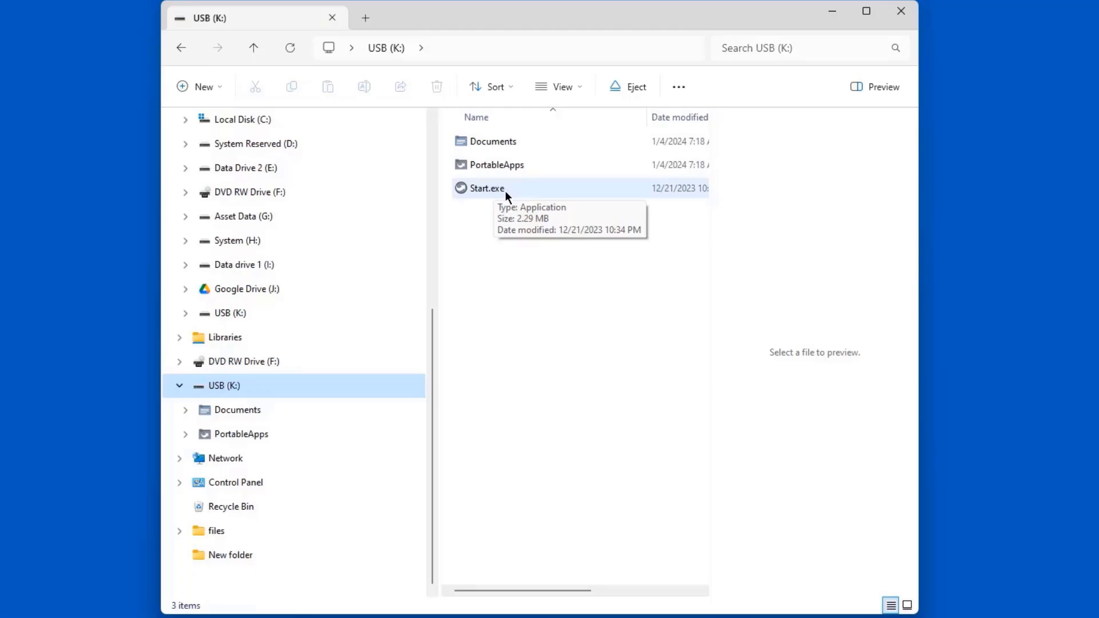
double_click(498, 143)
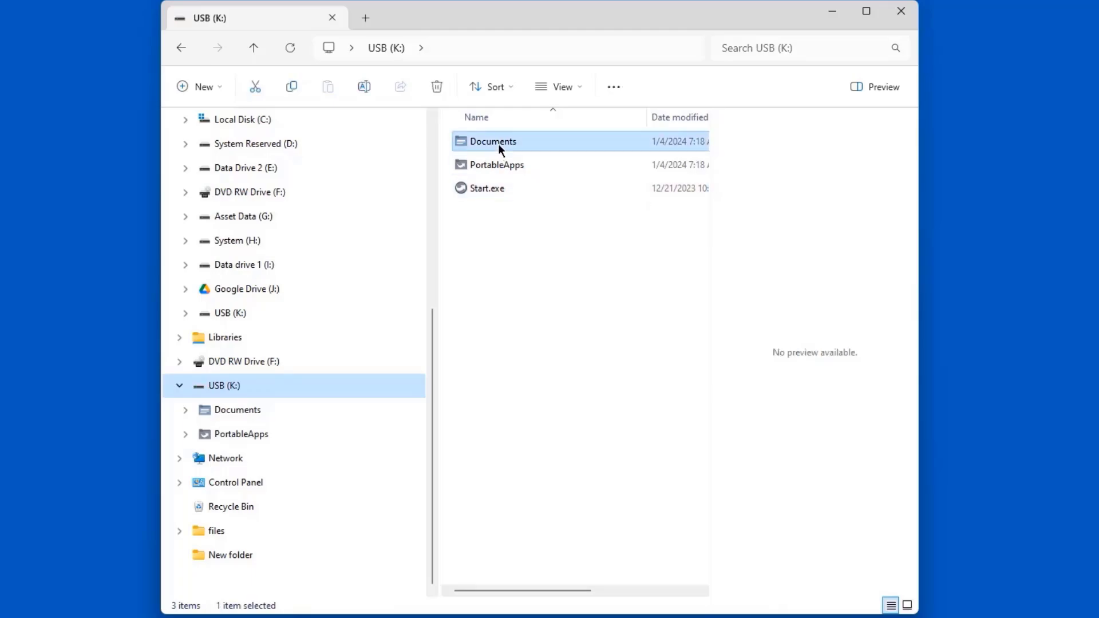
left_click(256, 49)
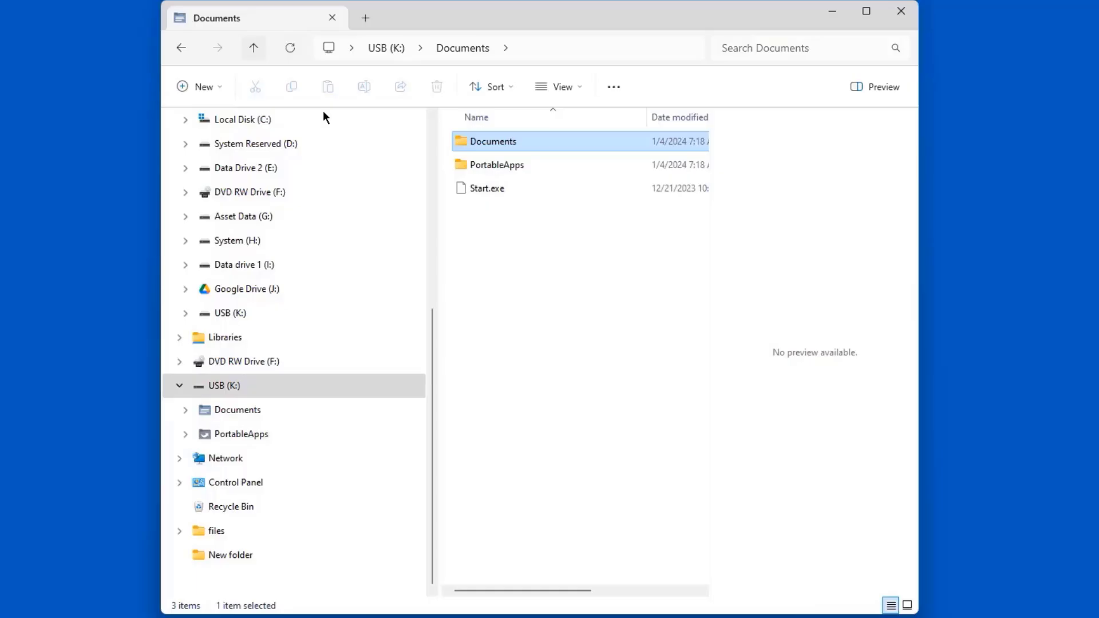
double_click(489, 188)
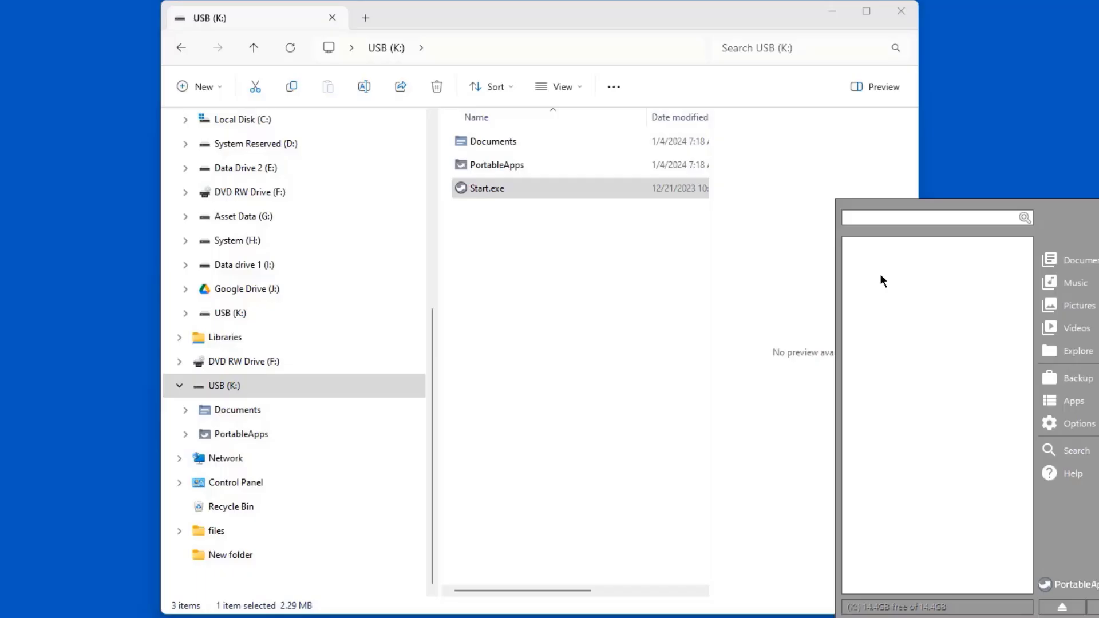
Close File Explorer and open the Portable App Directory via Apps > Get More Apps > By Category.
left_click(901, 11)
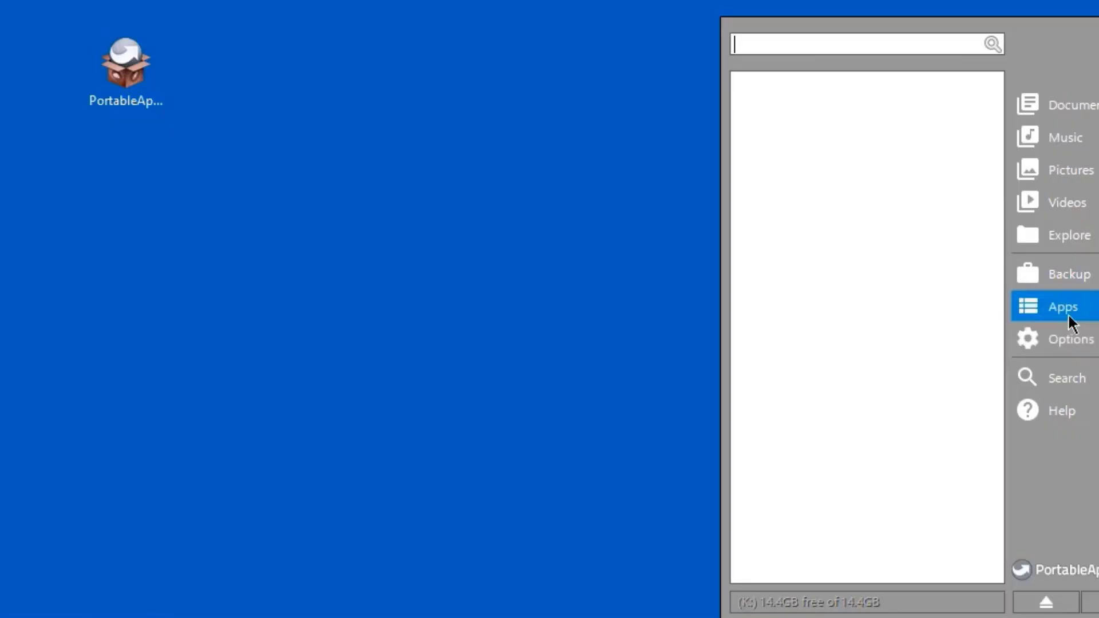
left_click(1070, 317)
mouse_move(1049, 355)
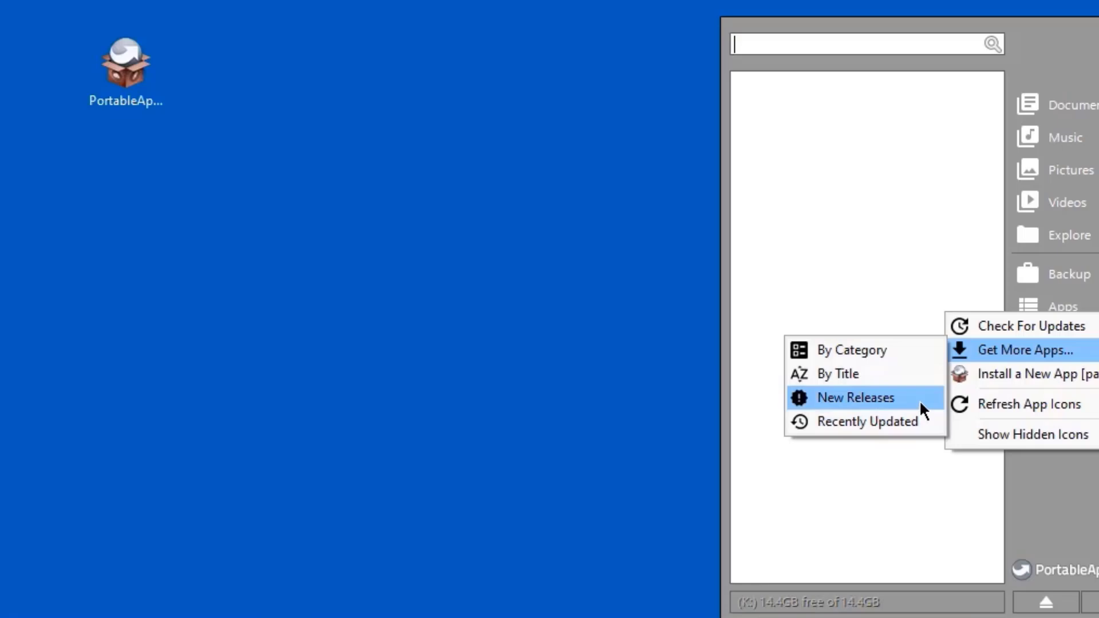
left_click(872, 350)
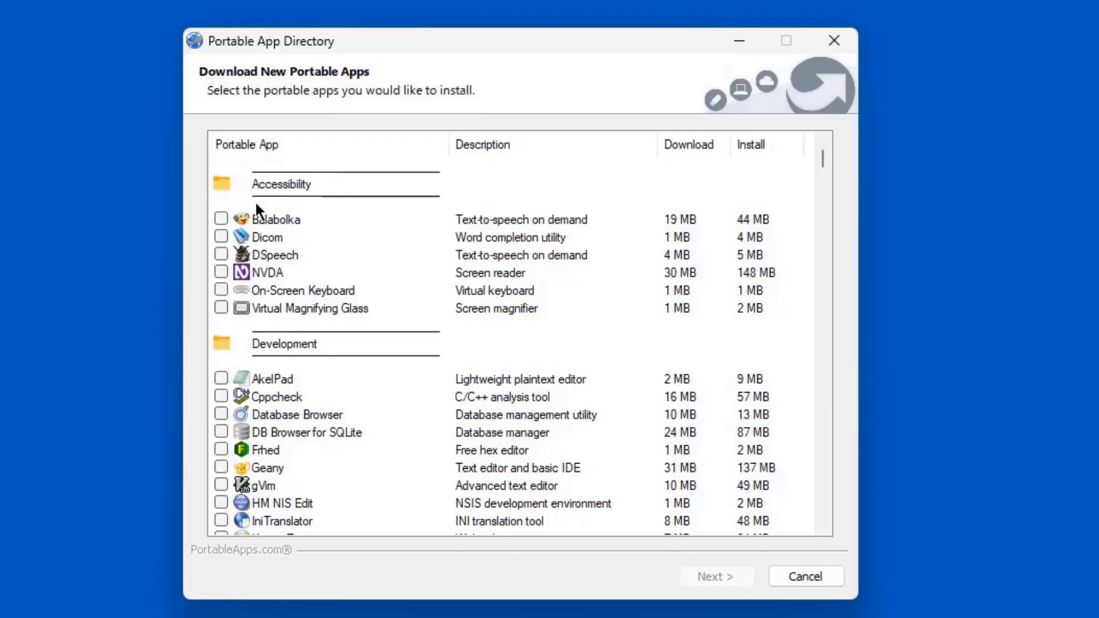
Scroll the Portable App Directory categories down to Utilities to find Wise Program Uninstaller.
scroll(407, 390, "down", 2)
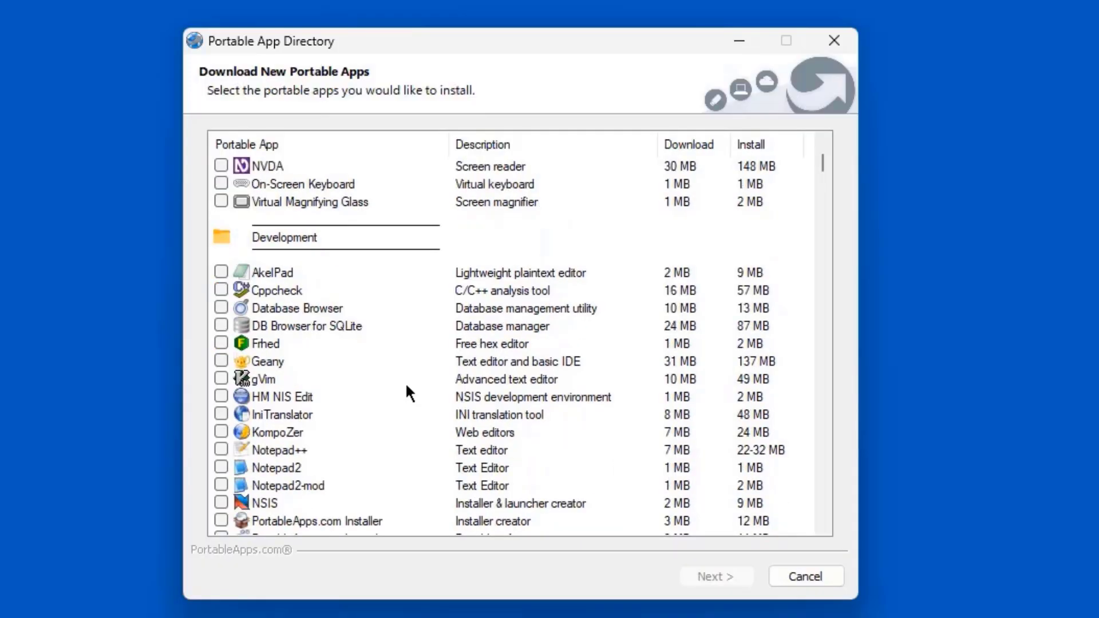
scroll(406, 387, "down", 1)
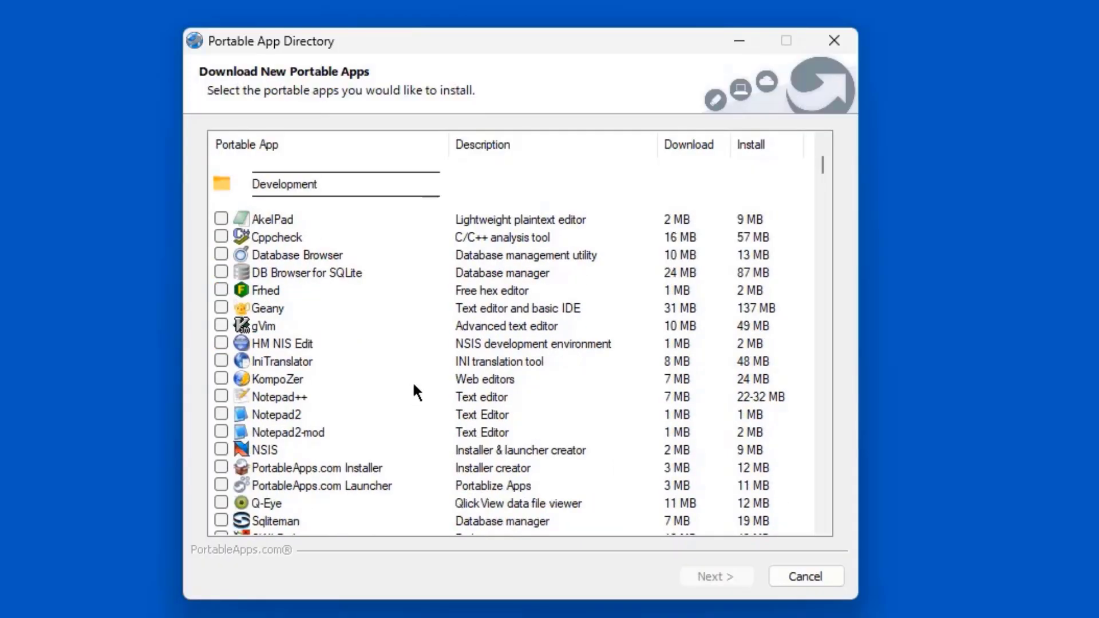
scroll(413, 385, "down", 1)
scroll(390, 392, "down", 4)
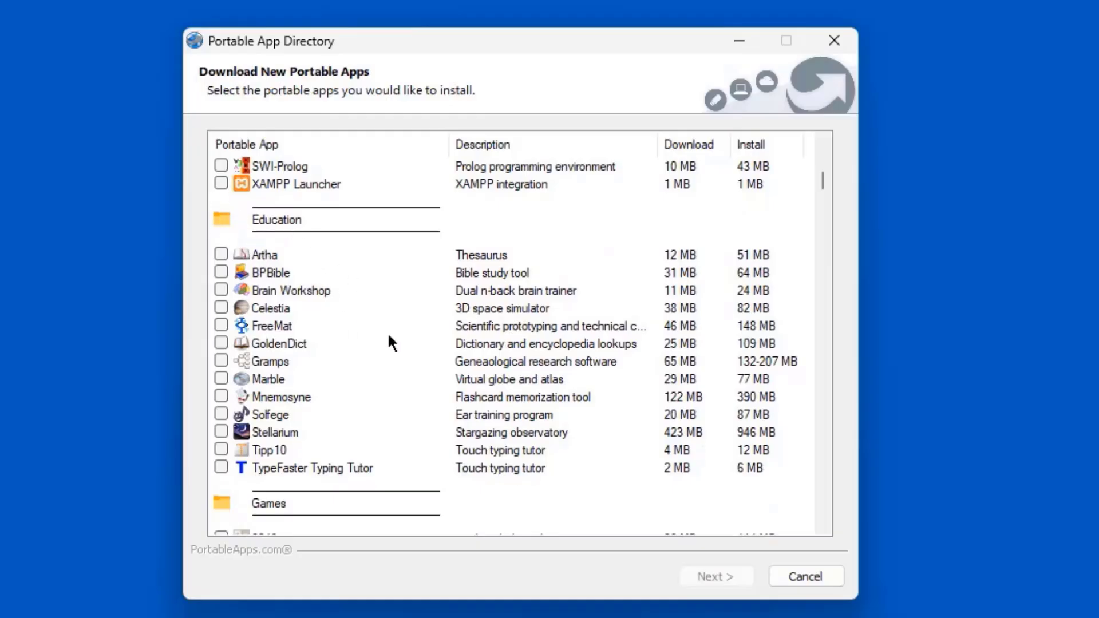
scroll(390, 337, "down", 4)
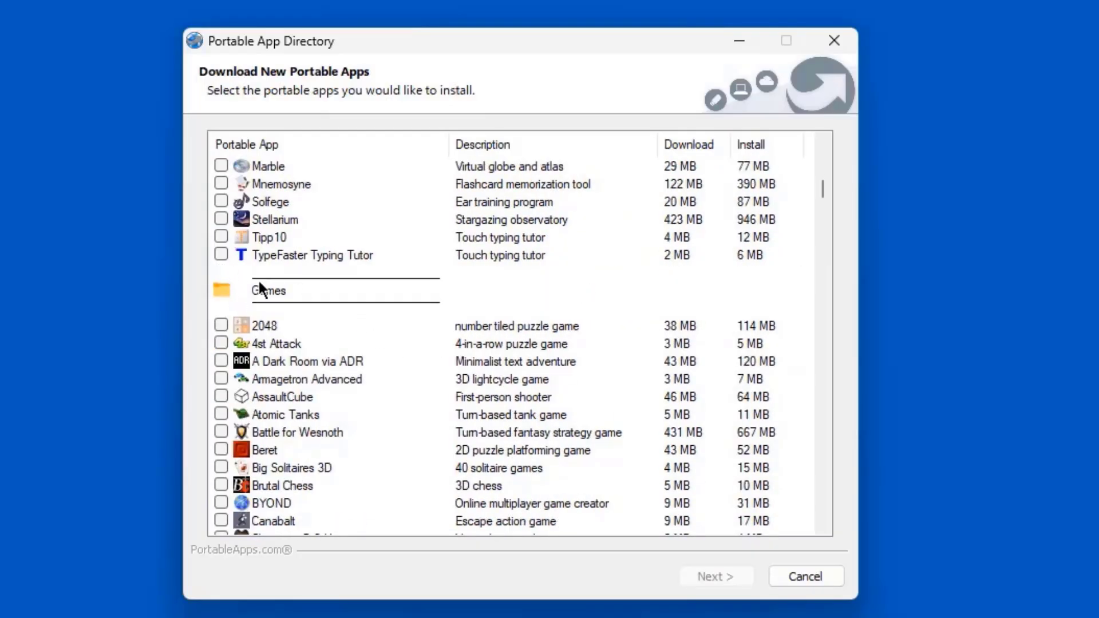
scroll(389, 327, "down", 3)
scroll(401, 331, "down", 3)
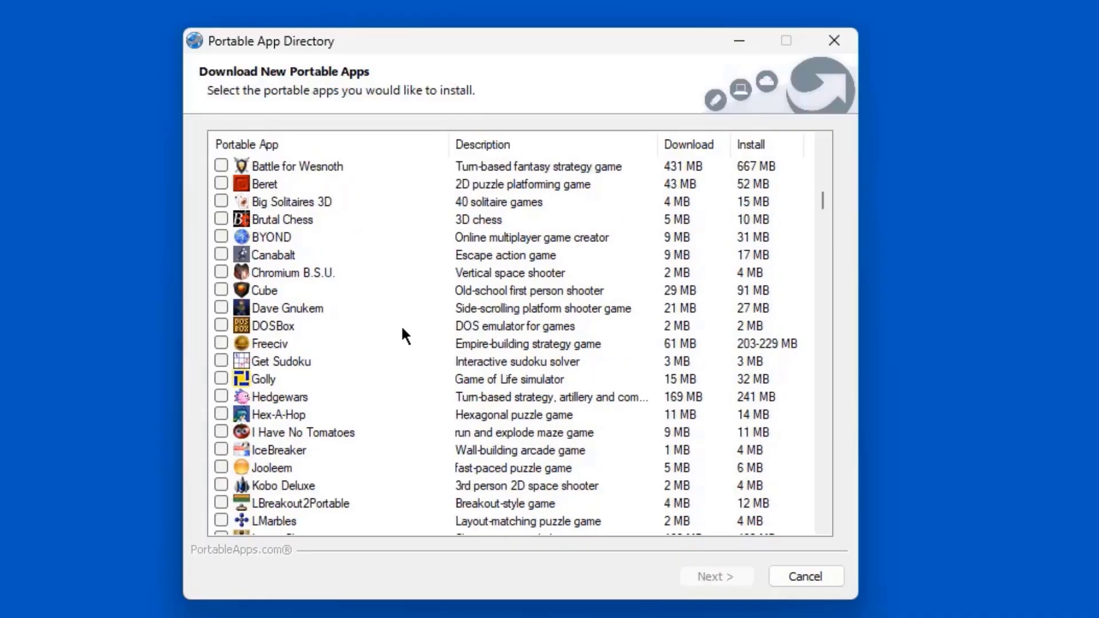
scroll(403, 330, "down", 3)
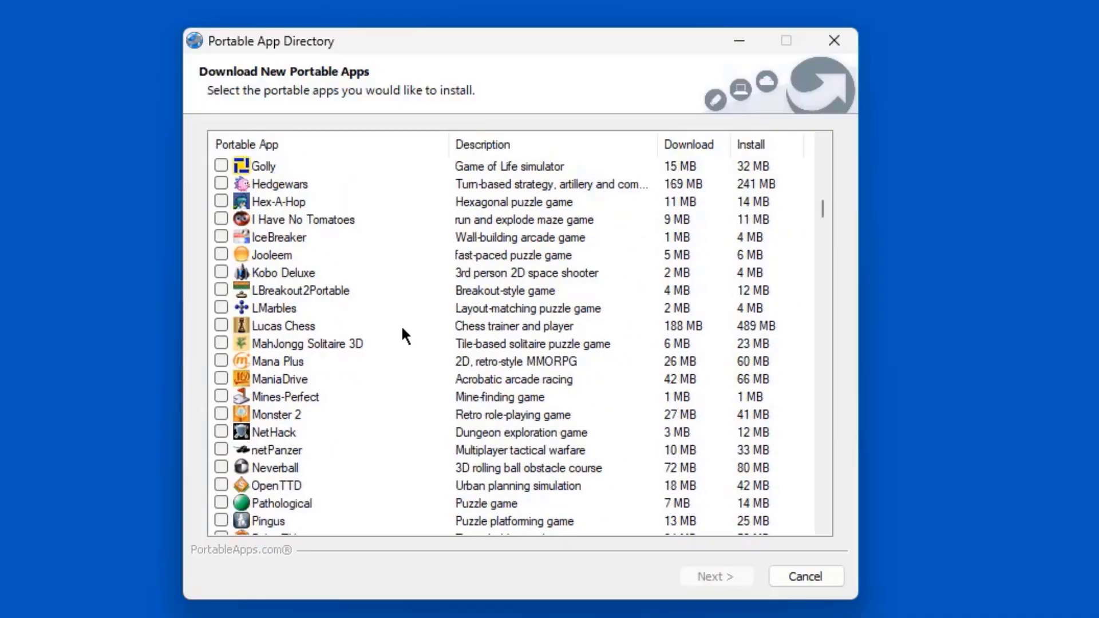
scroll(404, 331, "down", 2)
scroll(403, 331, "down", 14)
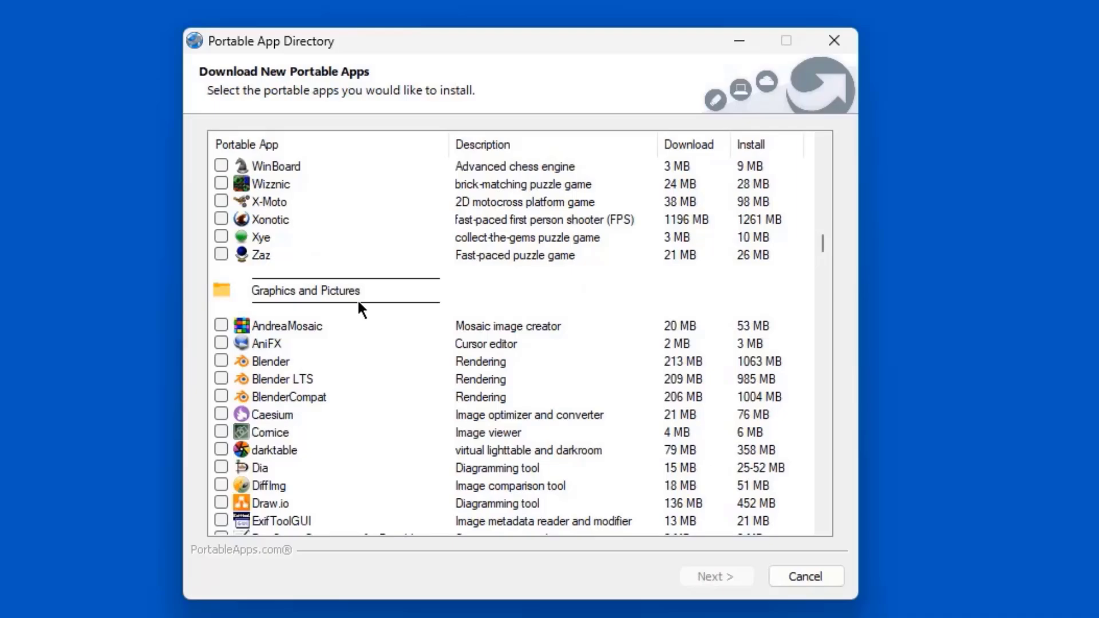
scroll(365, 344, "down", 3)
scroll(366, 341, "up", 1)
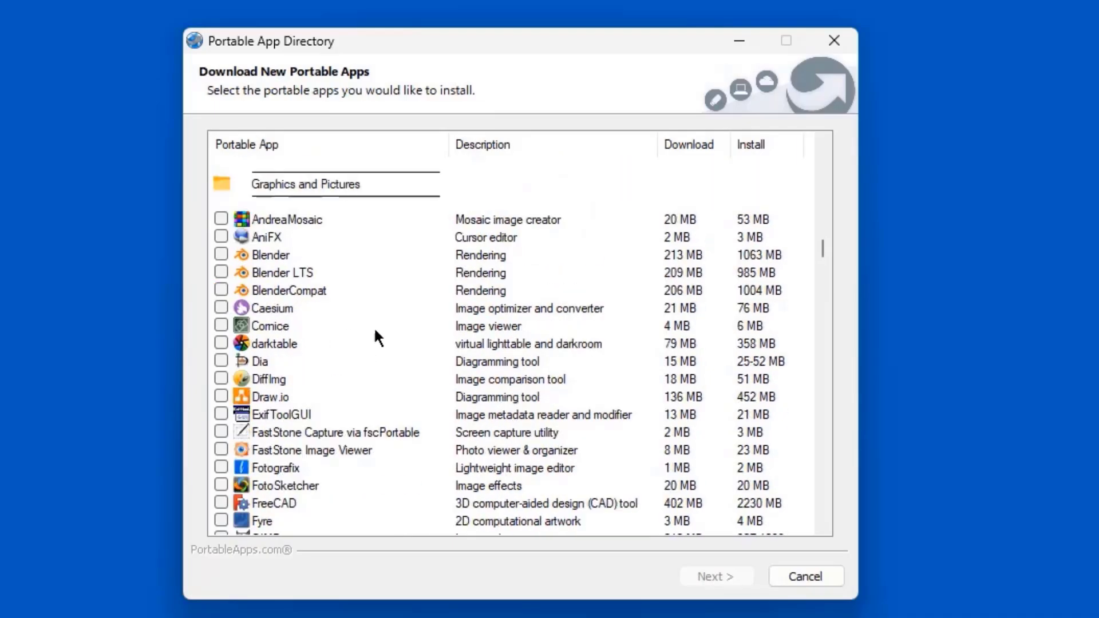
scroll(355, 352, "down", 7)
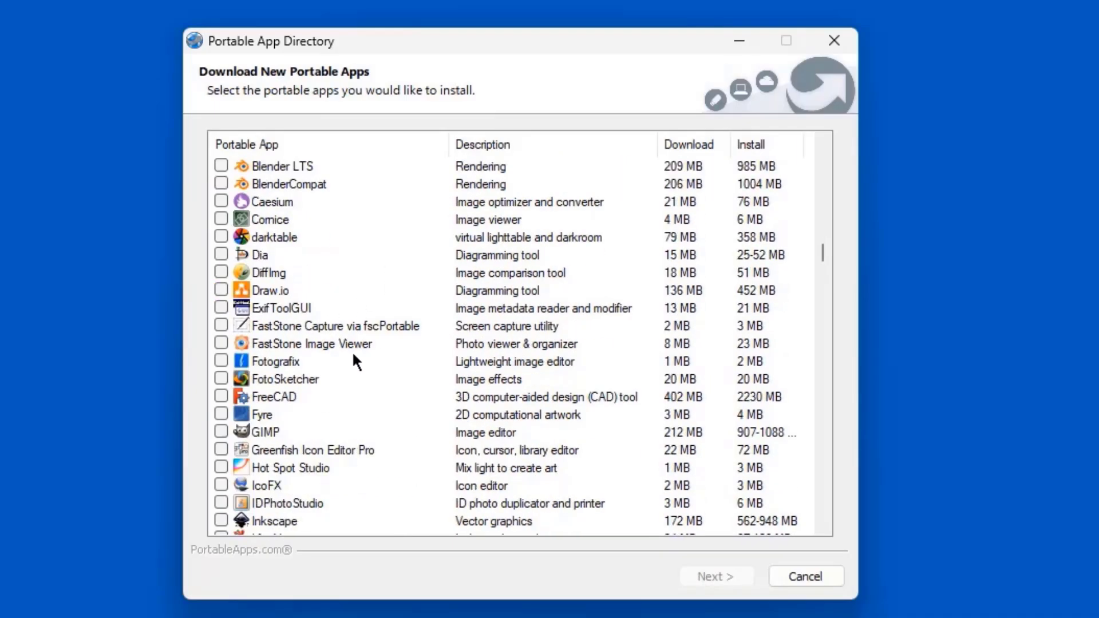
scroll(359, 353, "down", 2)
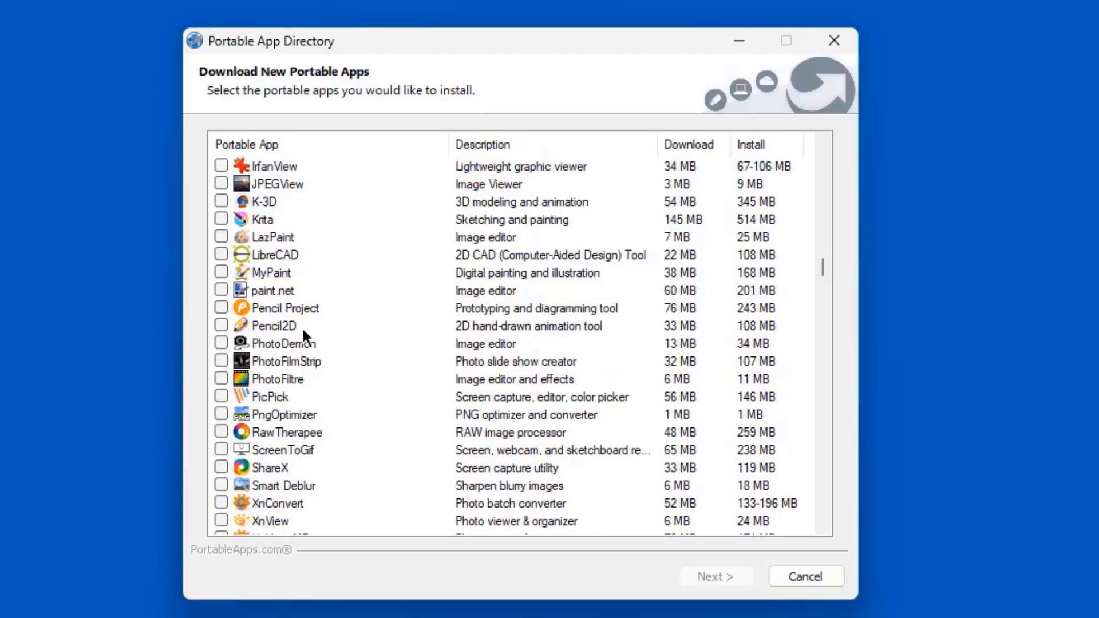
scroll(314, 358, "down", 3)
scroll(314, 358, "down", 3)
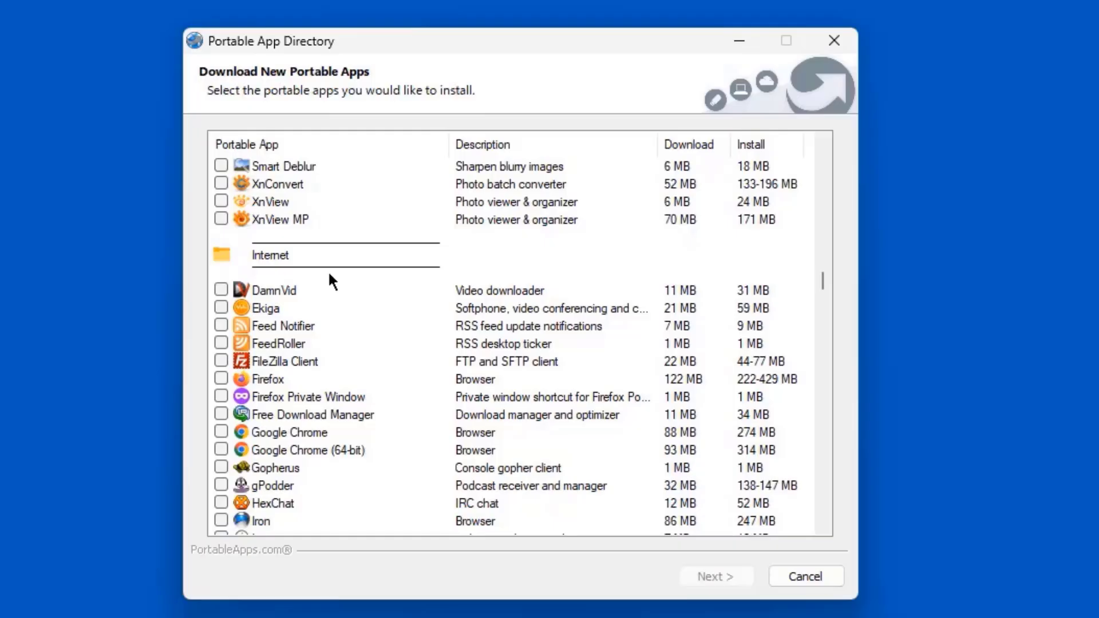
scroll(317, 362, "down", 1)
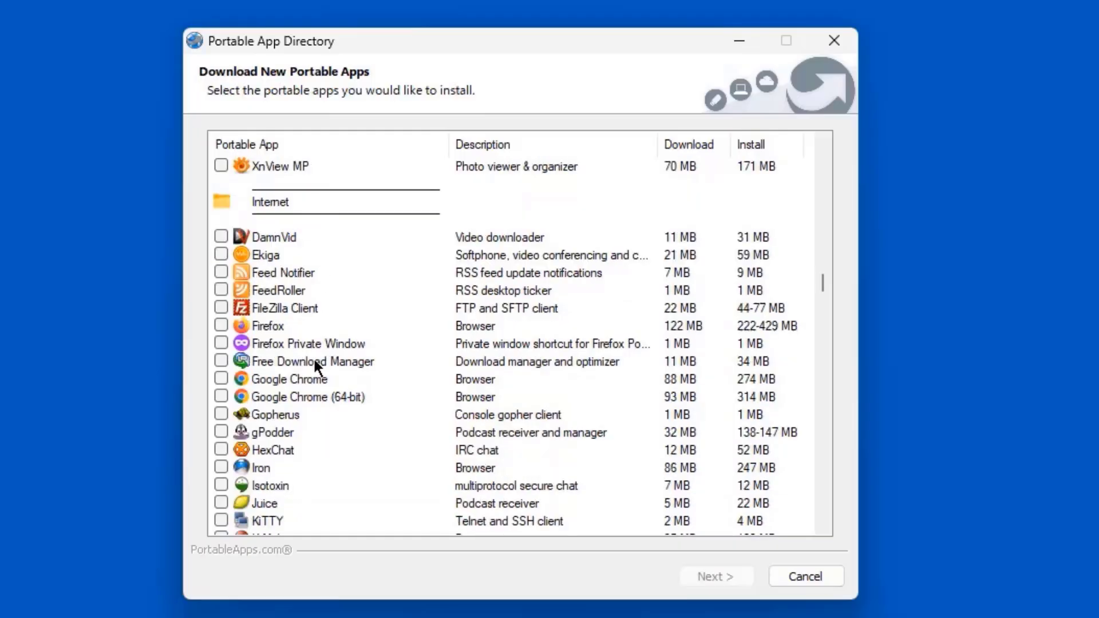
scroll(289, 332, "down", 1)
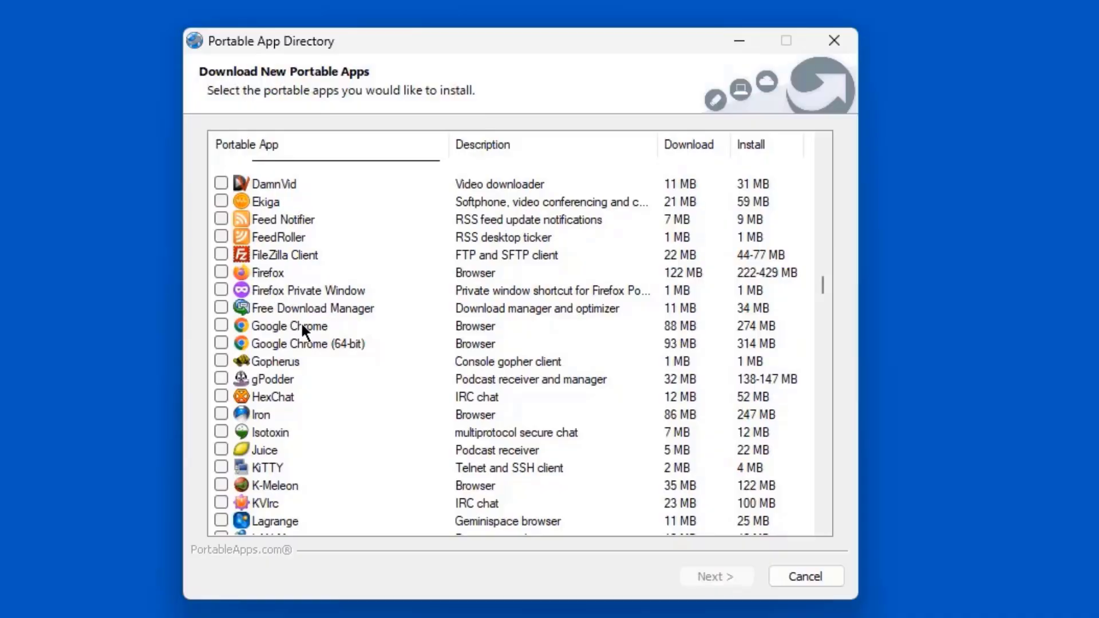
scroll(302, 325, "down", 2)
scroll(305, 330, "up", 1)
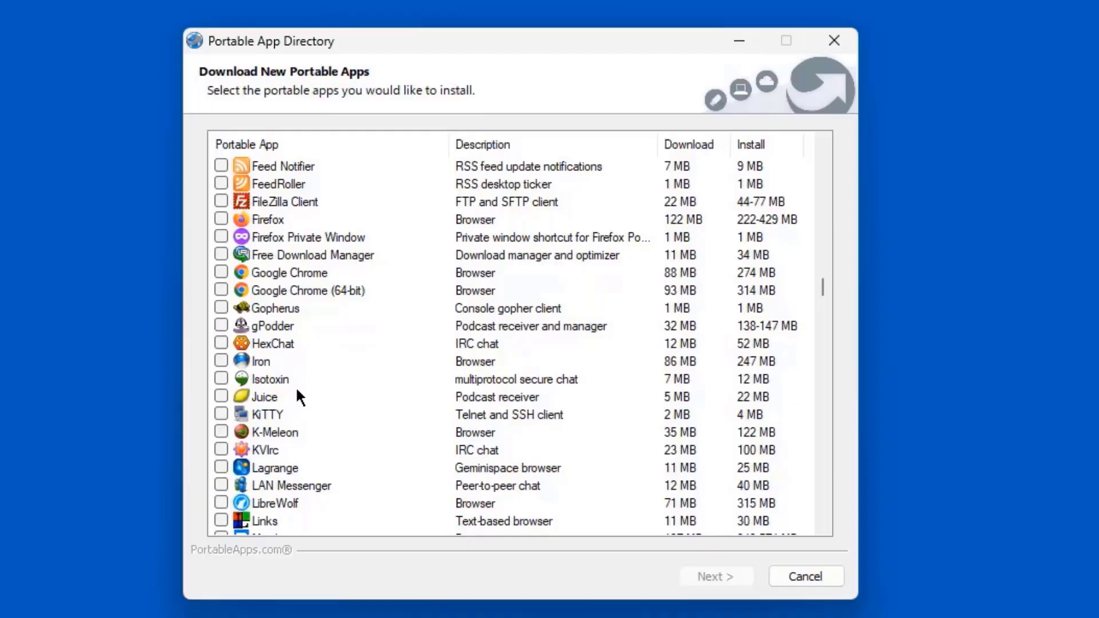
scroll(304, 393, "down", 9)
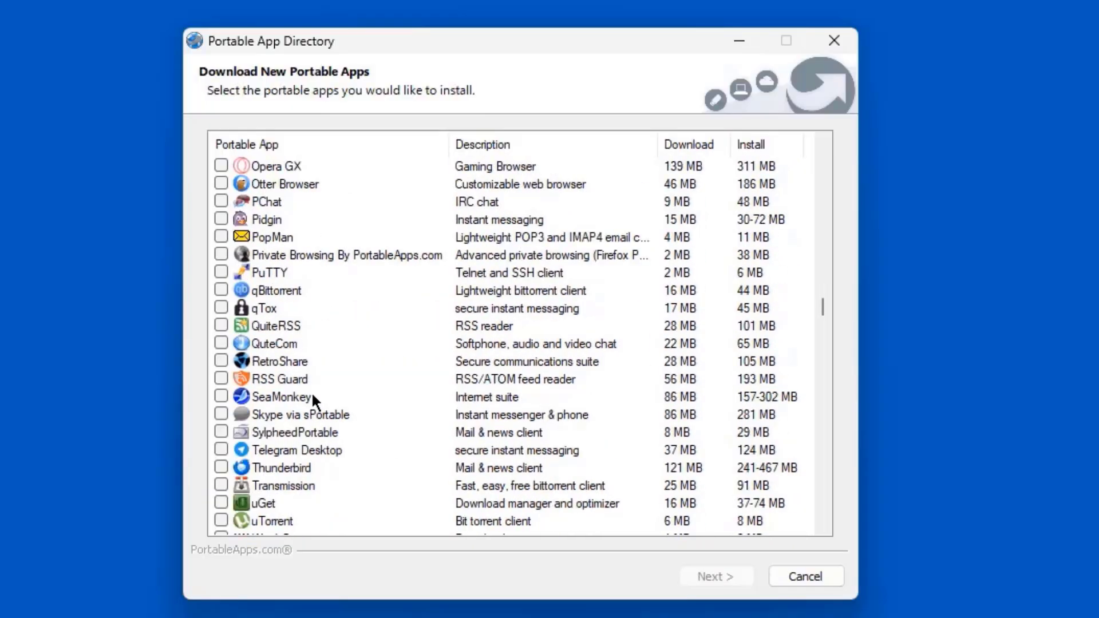
scroll(290, 309, "down", 7)
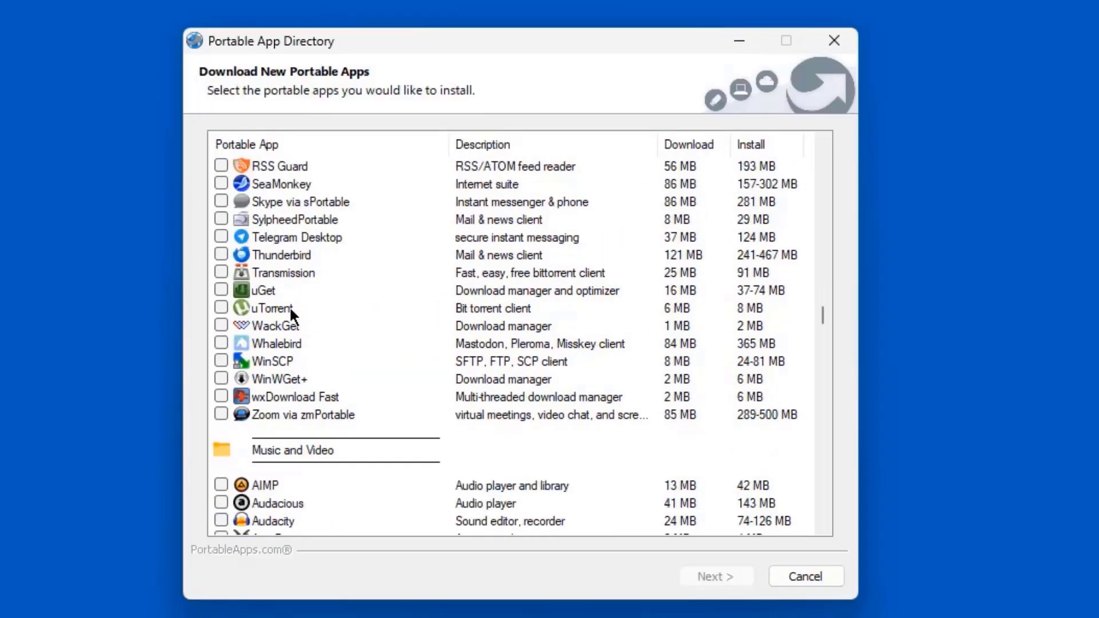
scroll(321, 321, "down", 10)
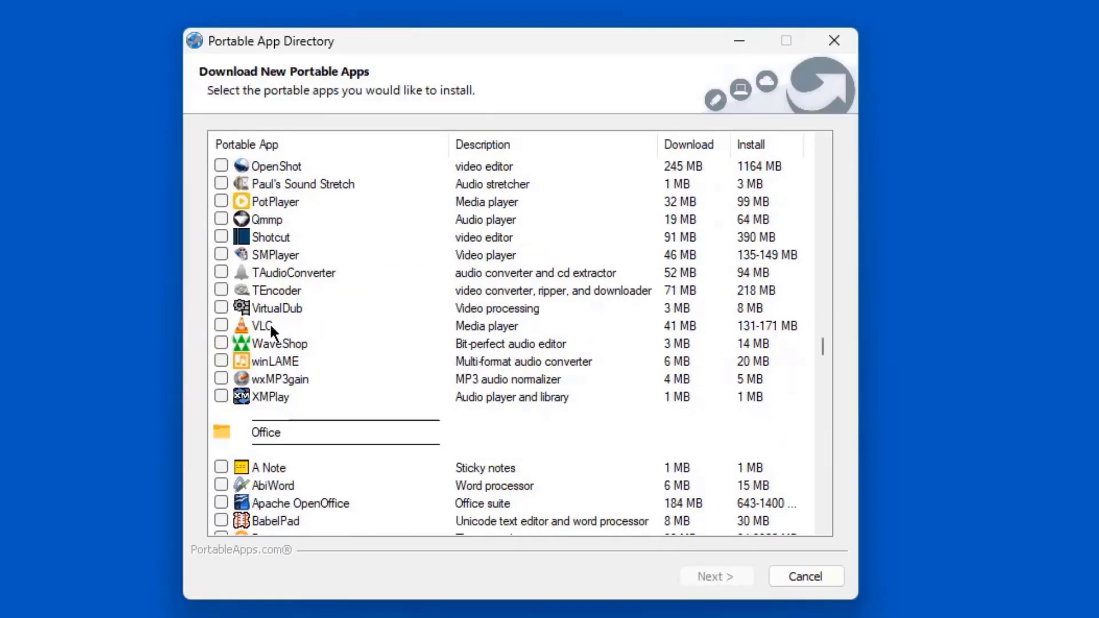
scroll(336, 464, "down", 3)
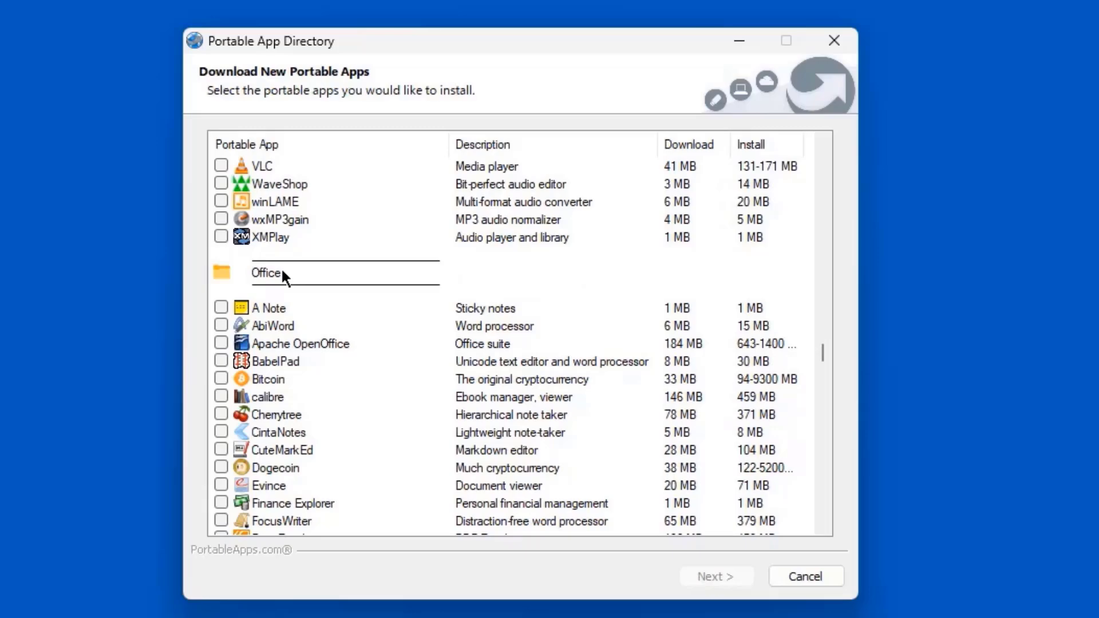
scroll(314, 324, "down", 2)
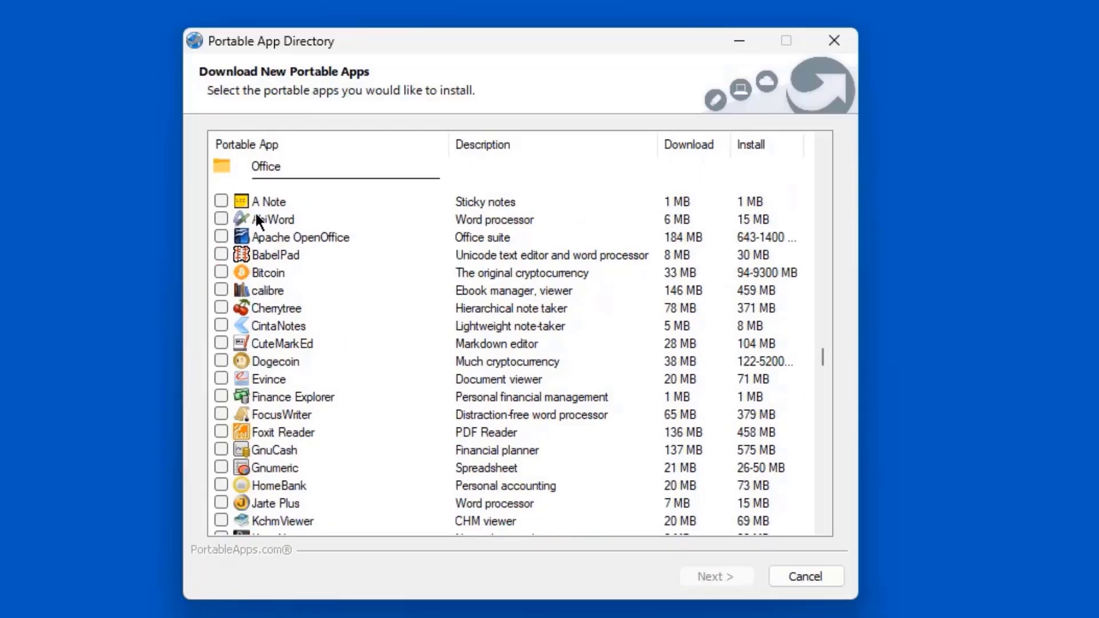
scroll(286, 206, "down", 1)
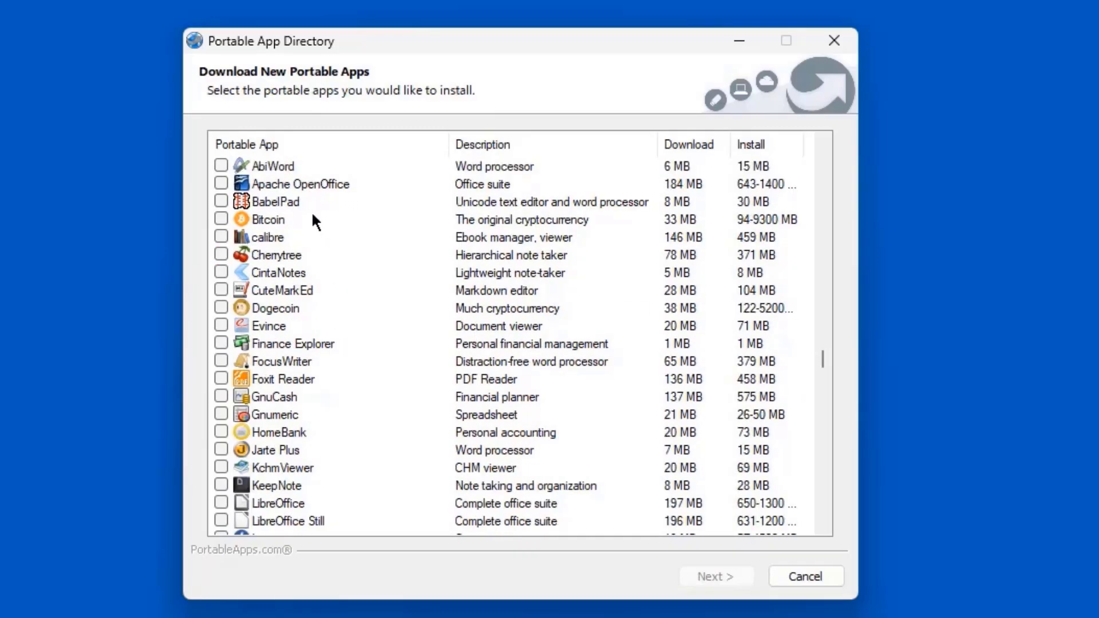
scroll(296, 285, "down", 3)
scroll(318, 361, "down", 10)
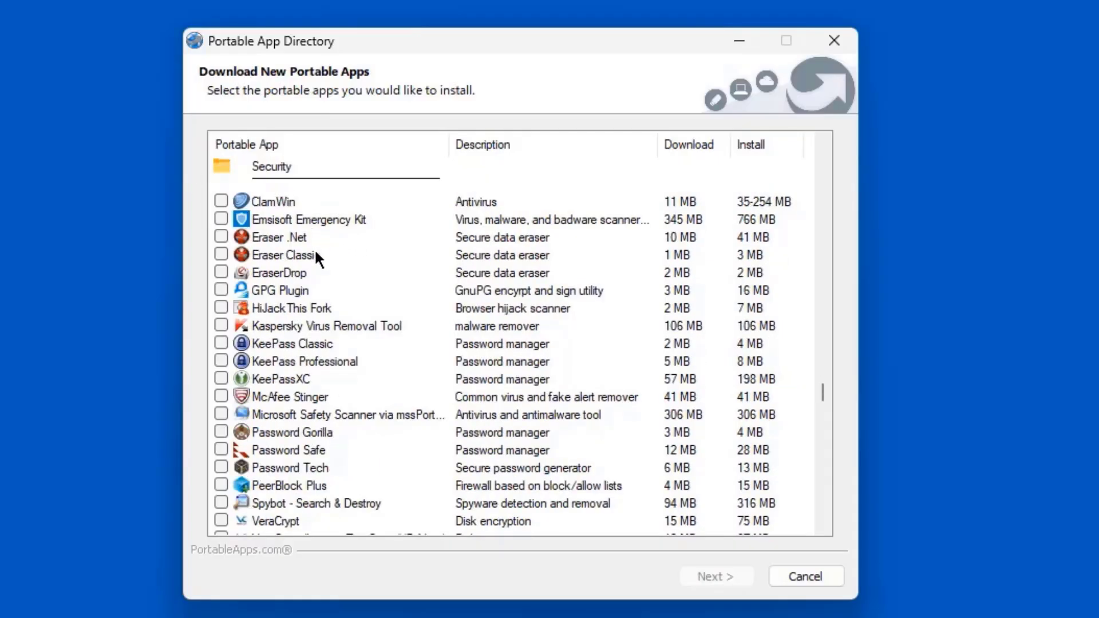
scroll(310, 283, "down", 1)
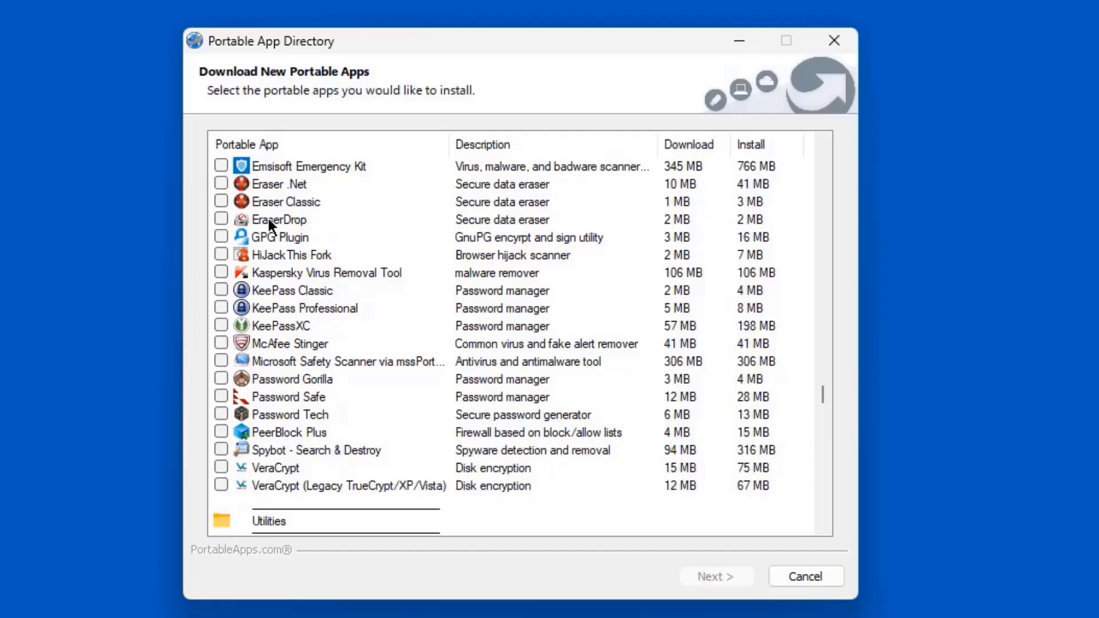
scroll(309, 319, "down", 4)
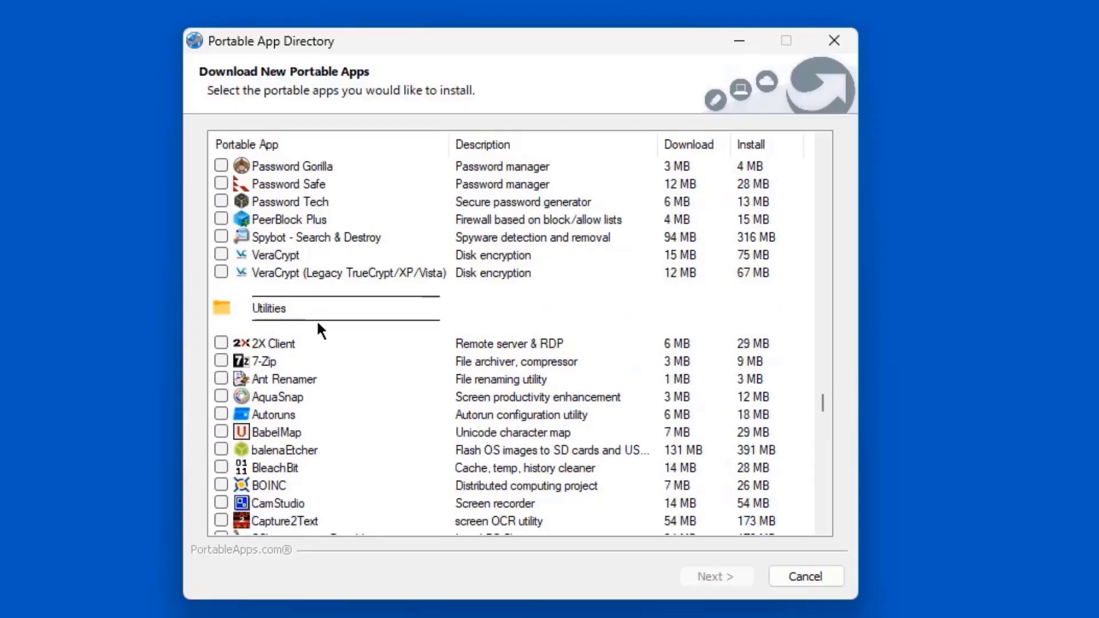
scroll(338, 331, "down", 2)
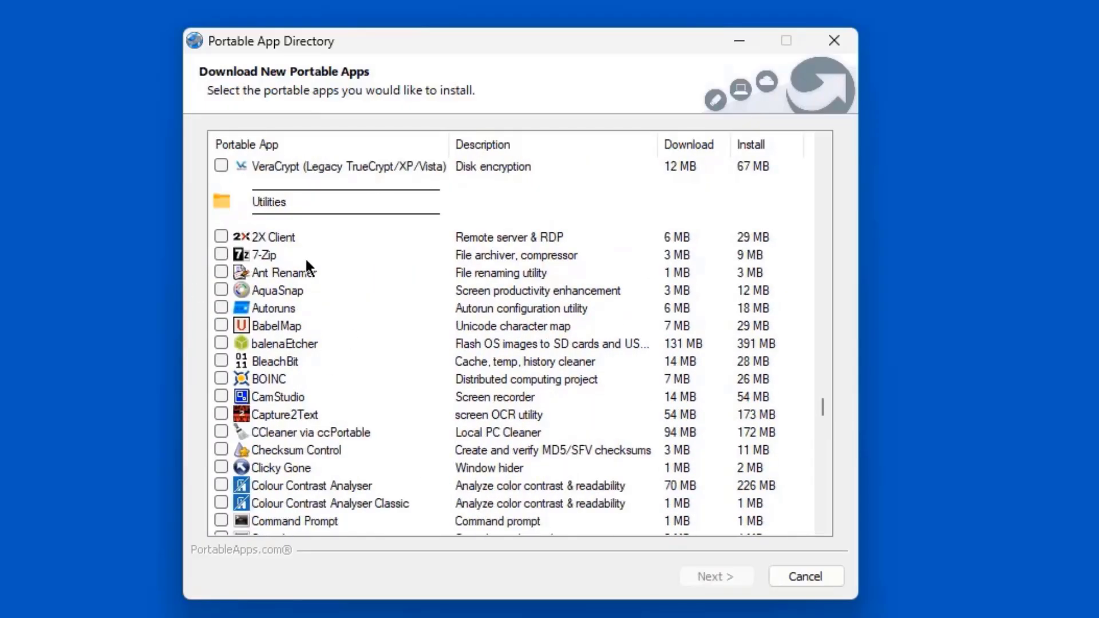
scroll(295, 307, "down", 2)
scroll(301, 324, "down", 2)
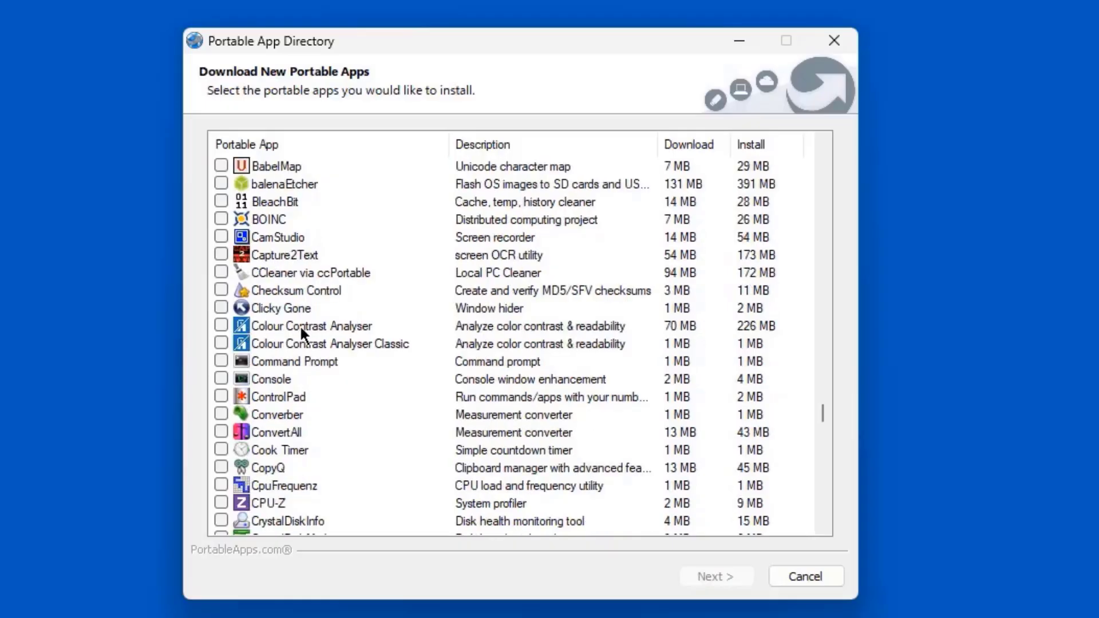
scroll(343, 389, "down", 20)
scroll(365, 424, "up", 9)
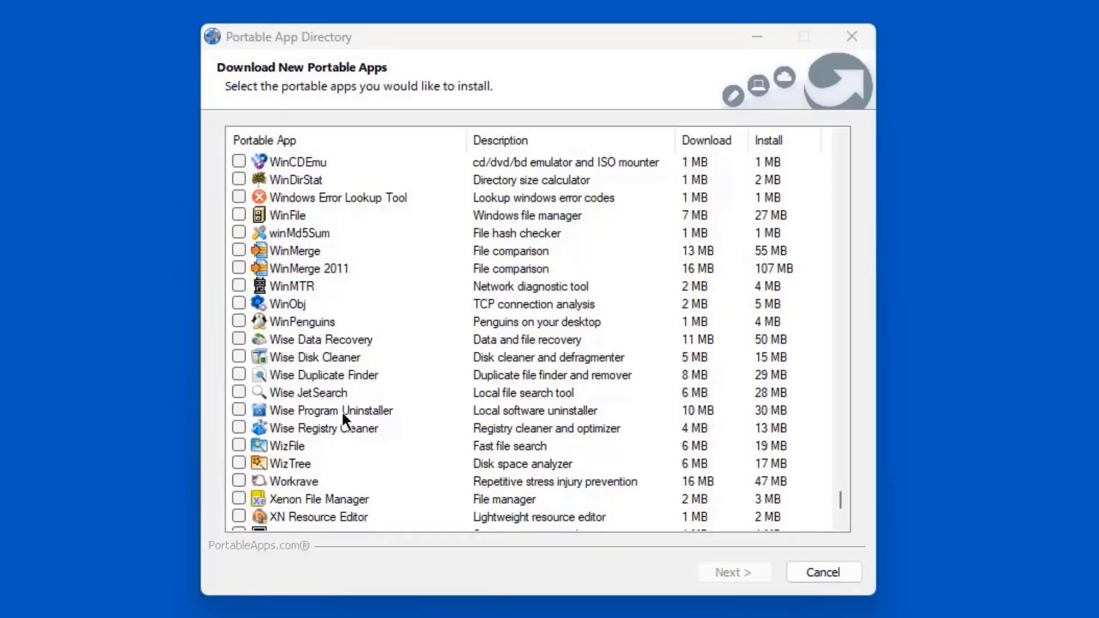
Tick Wise Program Uninstaller, accept its license, and complete the download and installation.
left_click(239, 410)
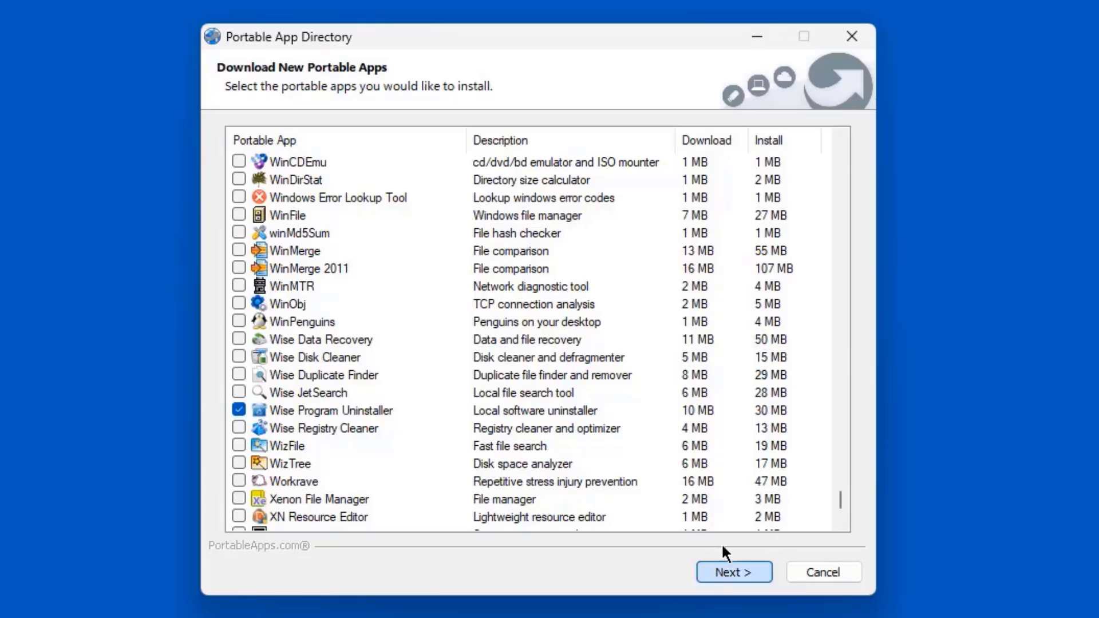
left_click(723, 554)
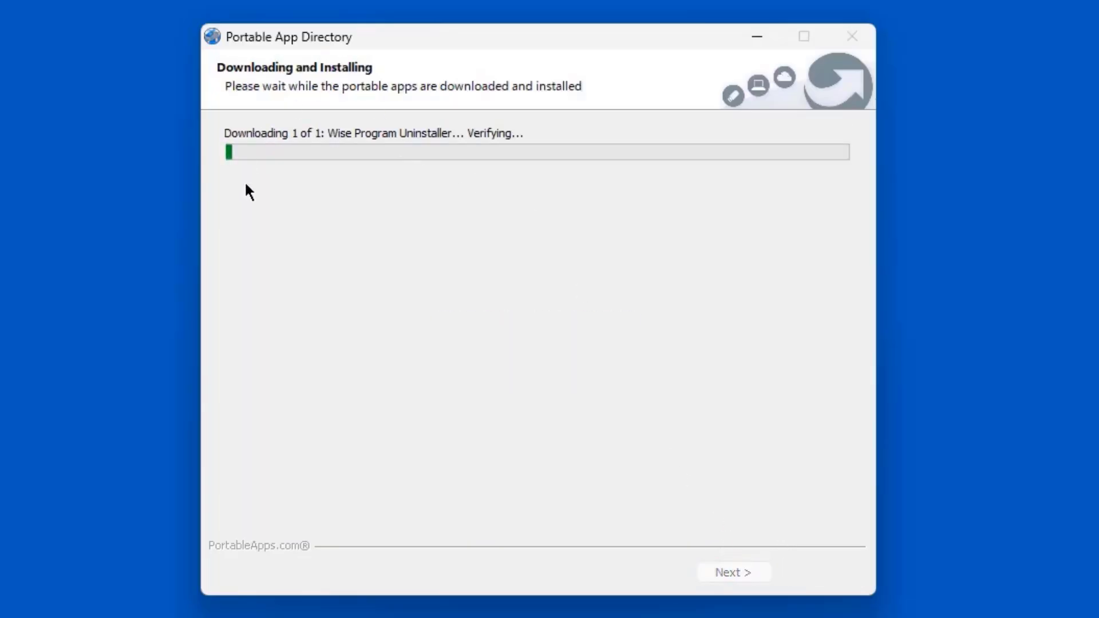
key("Return")
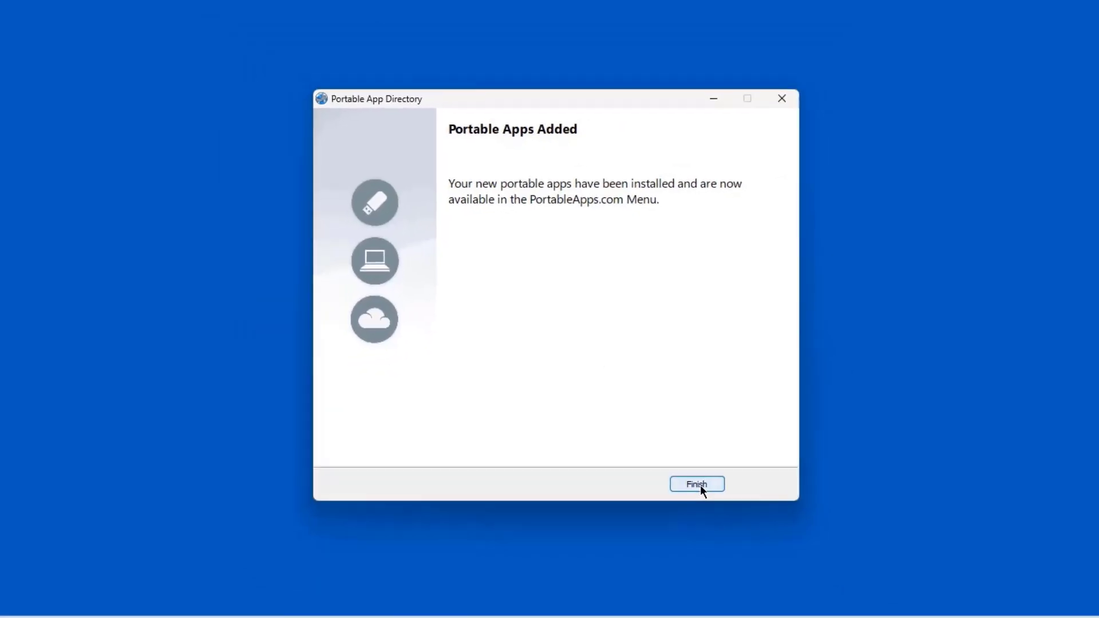
left_click(733, 573)
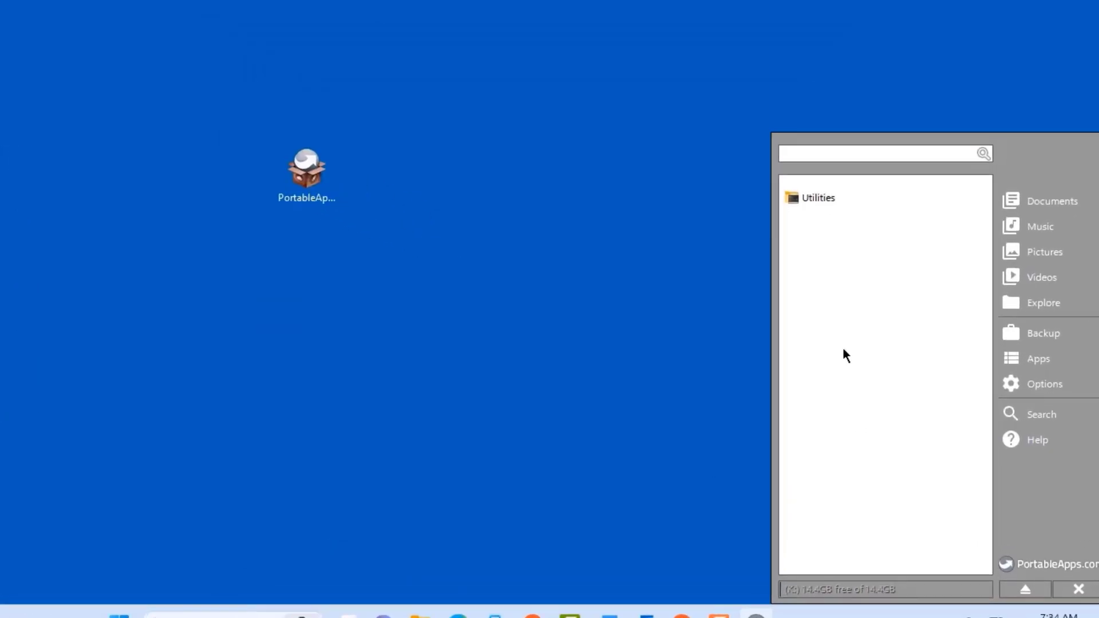
Launch Wise Program Uninstaller from the Utilities folder and tick Adobe Photoshop 2022.
left_click(830, 196)
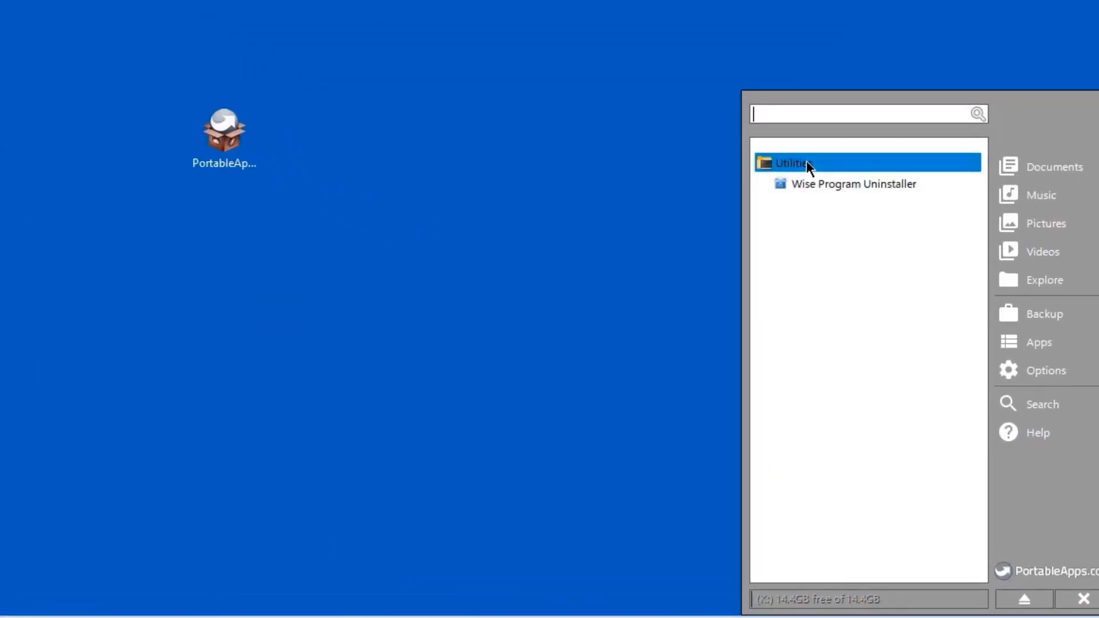
left_click(828, 184)
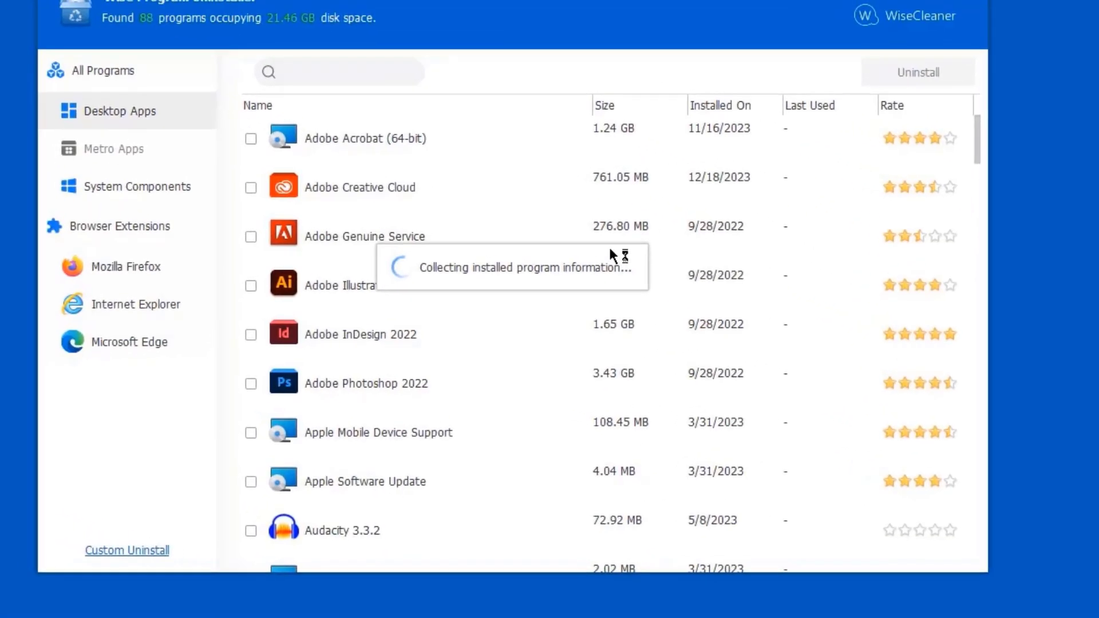
scroll(641, 325, "down", 6)
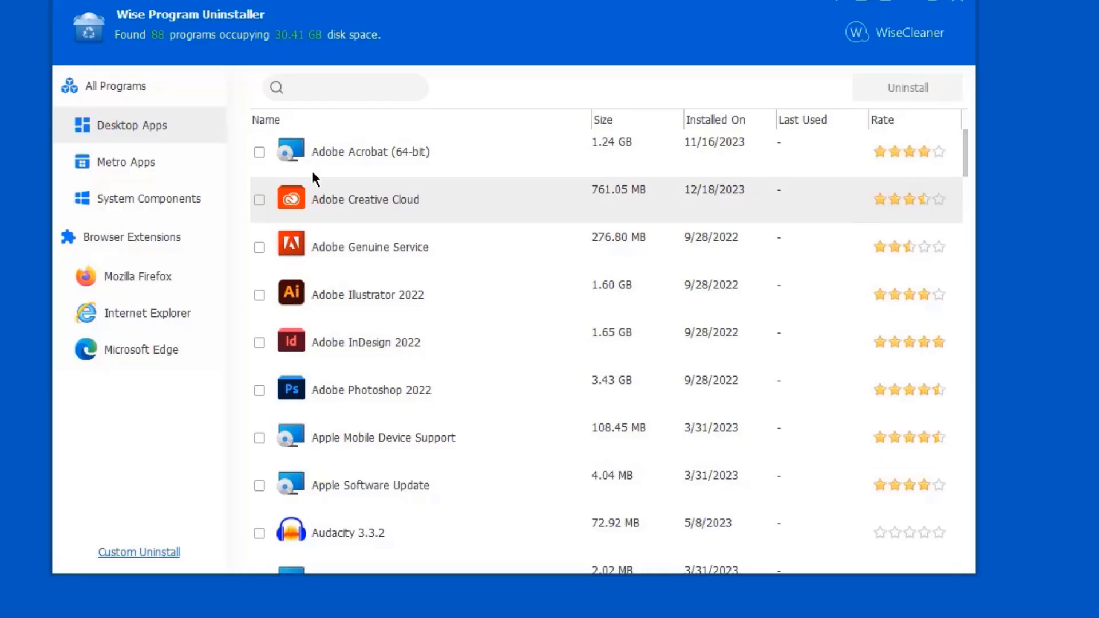
left_click(349, 384)
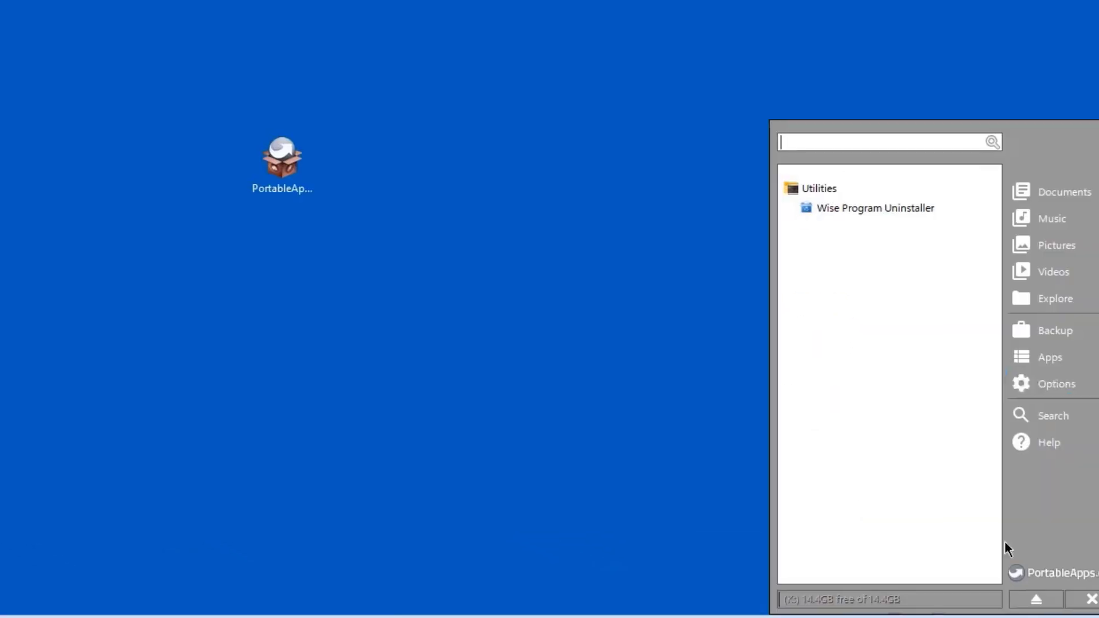
Browse the Options tabs and turn on Hide Desktop Icons in Advanced settings.
left_click(1045, 382)
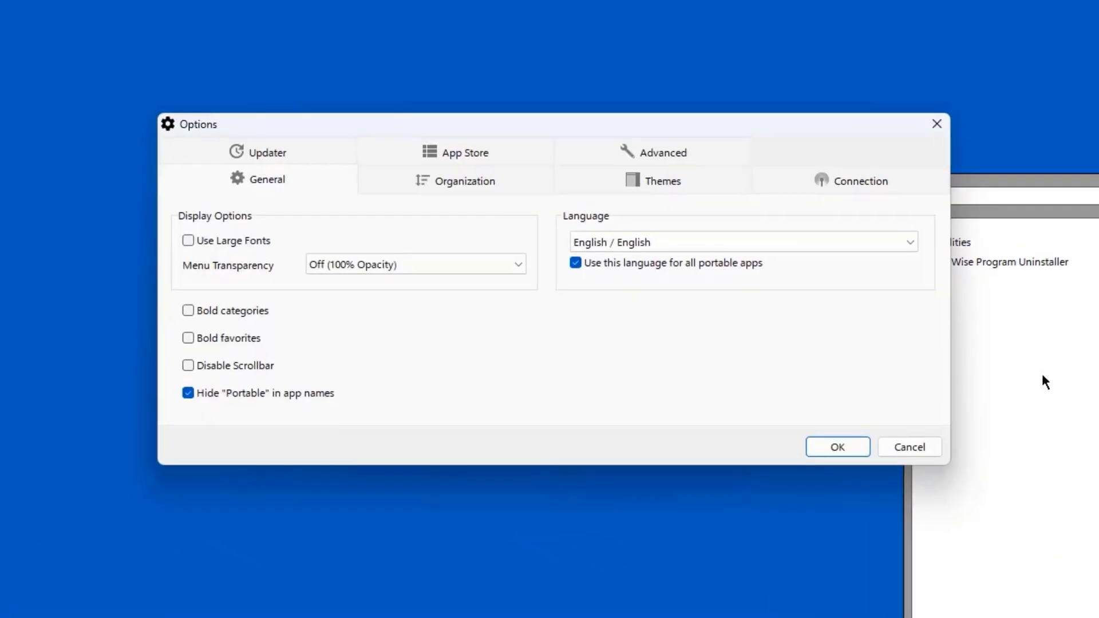
left_click(242, 152)
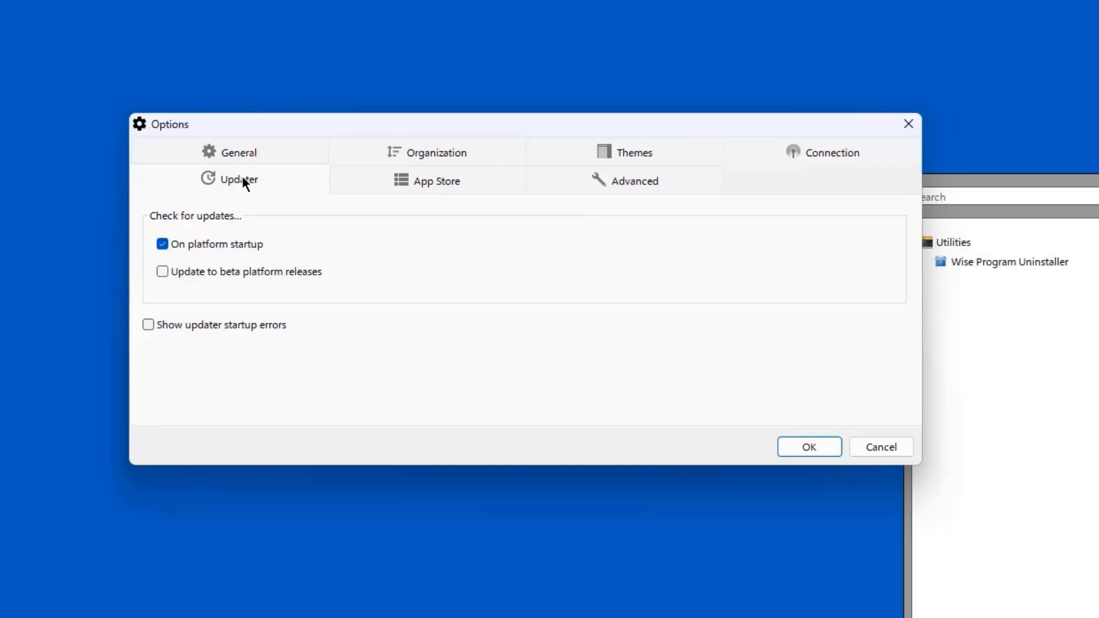
left_click(260, 151)
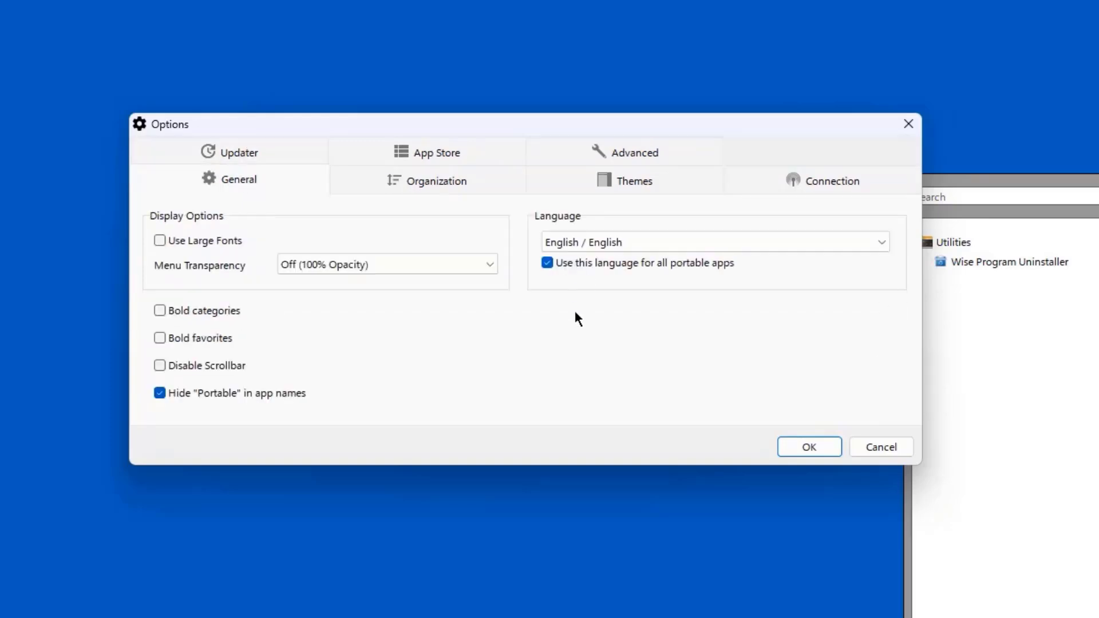
left_click(429, 156)
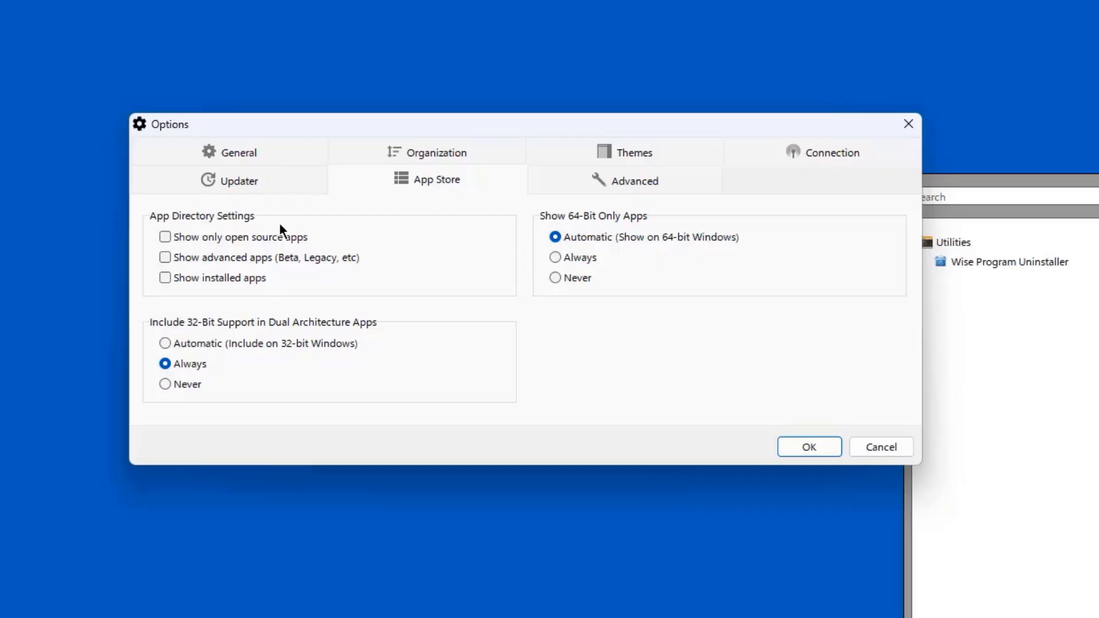
left_click(429, 156)
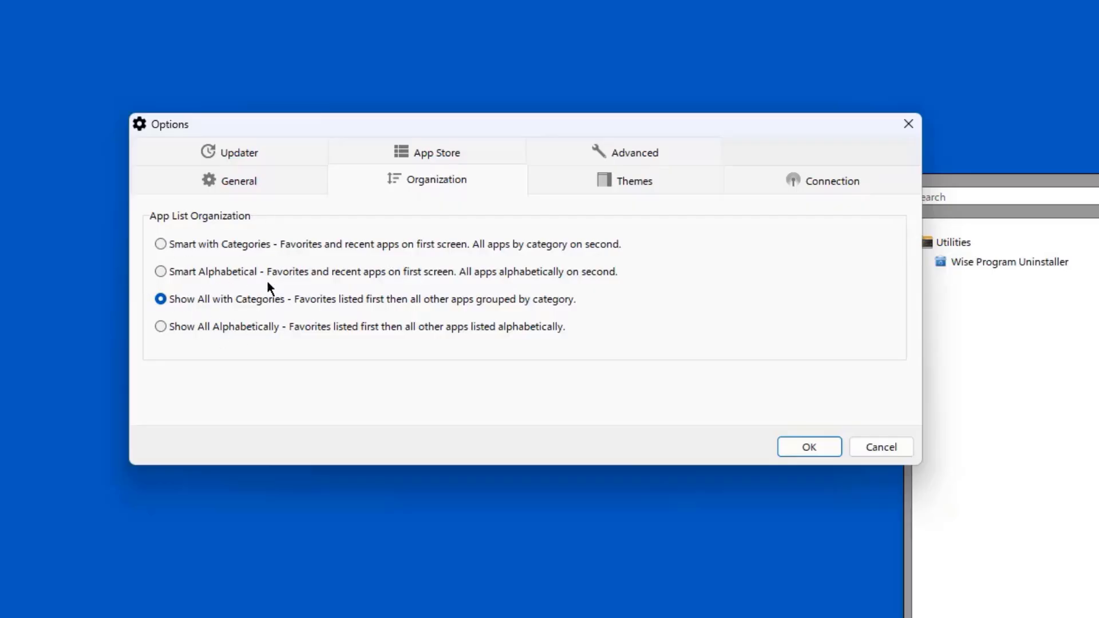
left_click(617, 155)
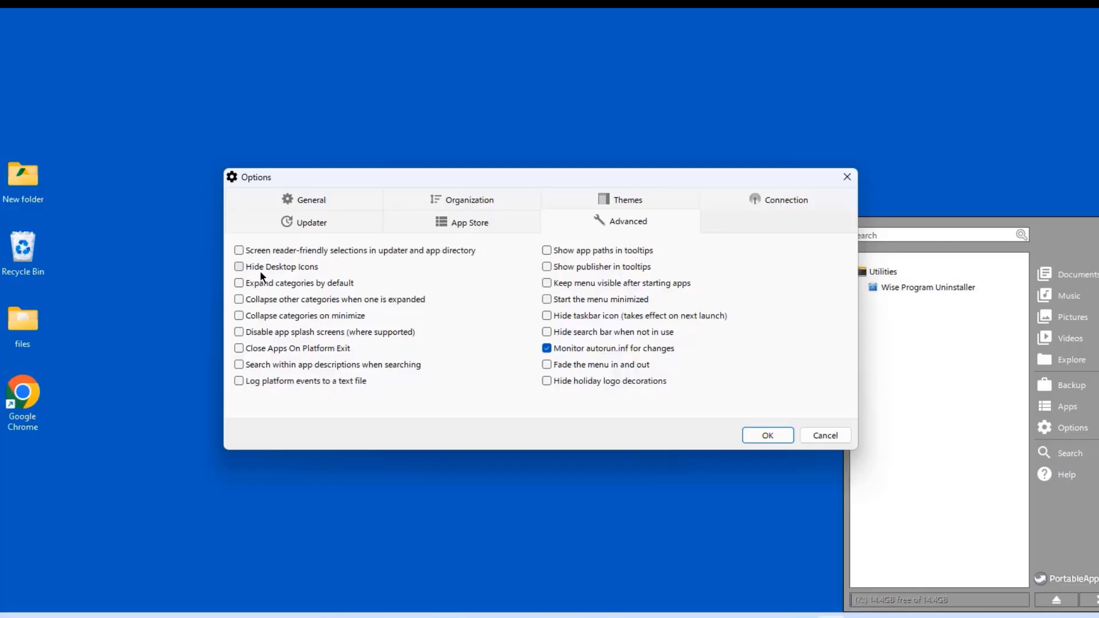
left_click(239, 266)
left_click(765, 436)
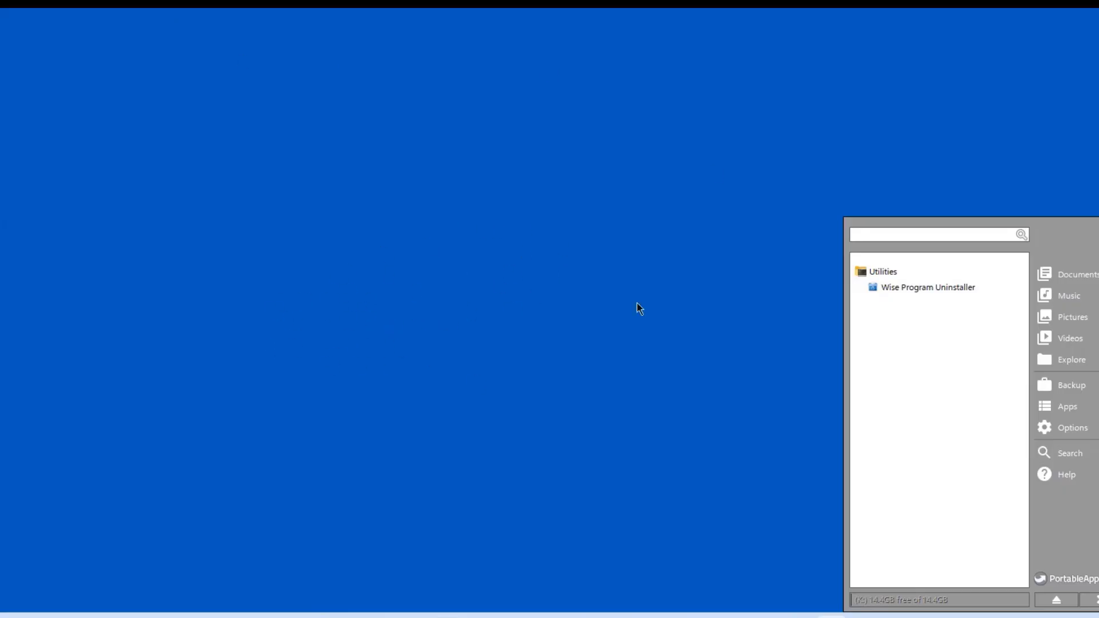
Turn Hide Desktop Icons back off, then view the Themes settings.
left_click(1083, 433)
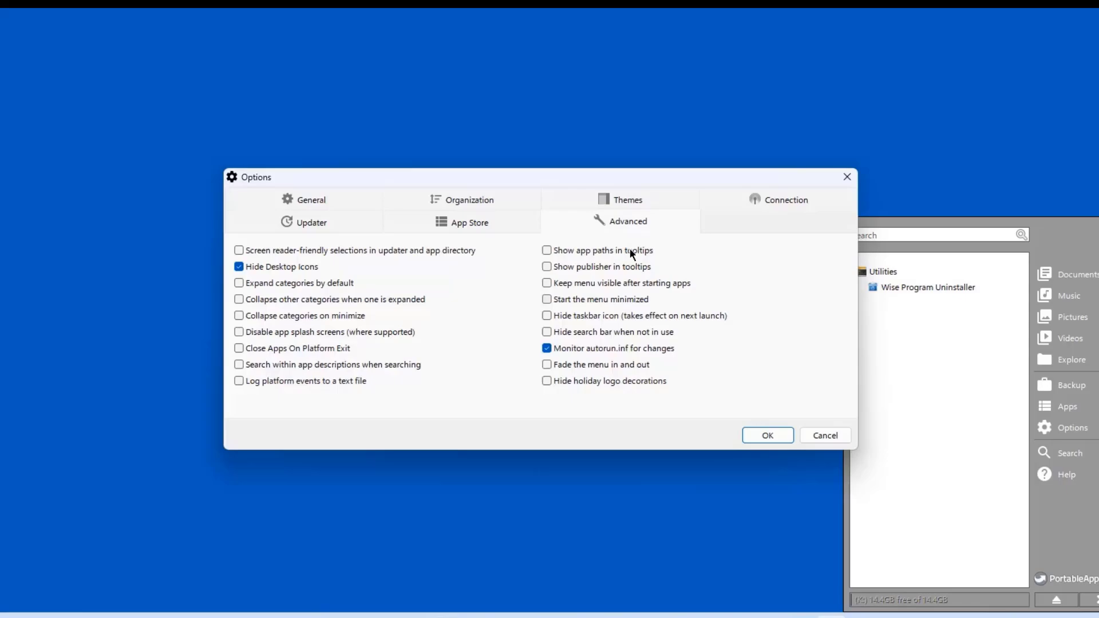
left_click(243, 268)
left_click(764, 435)
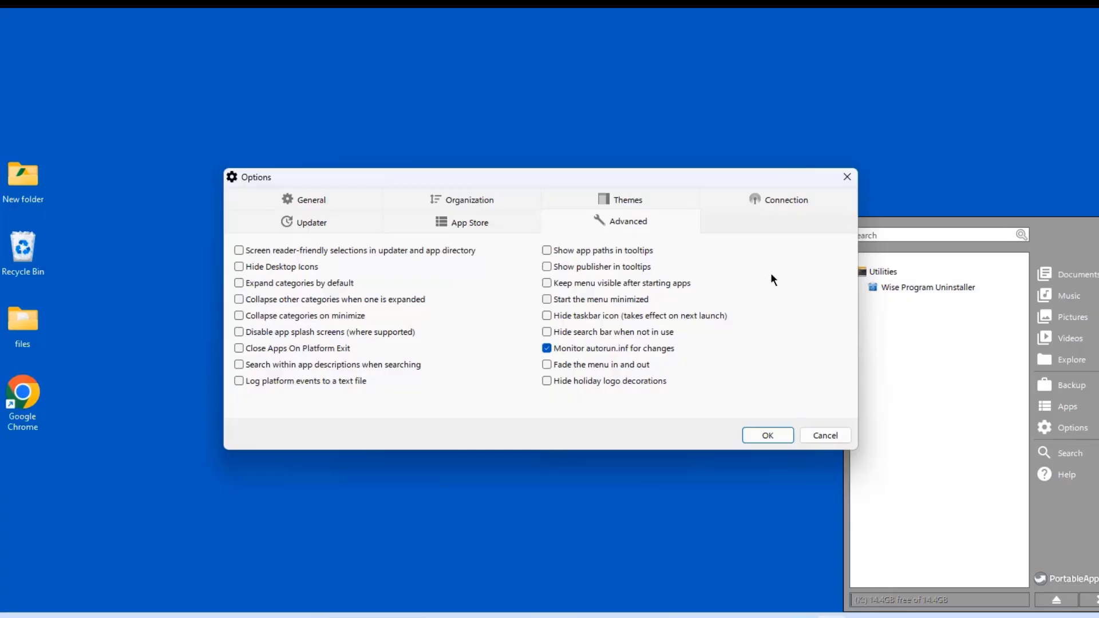
left_click(628, 199)
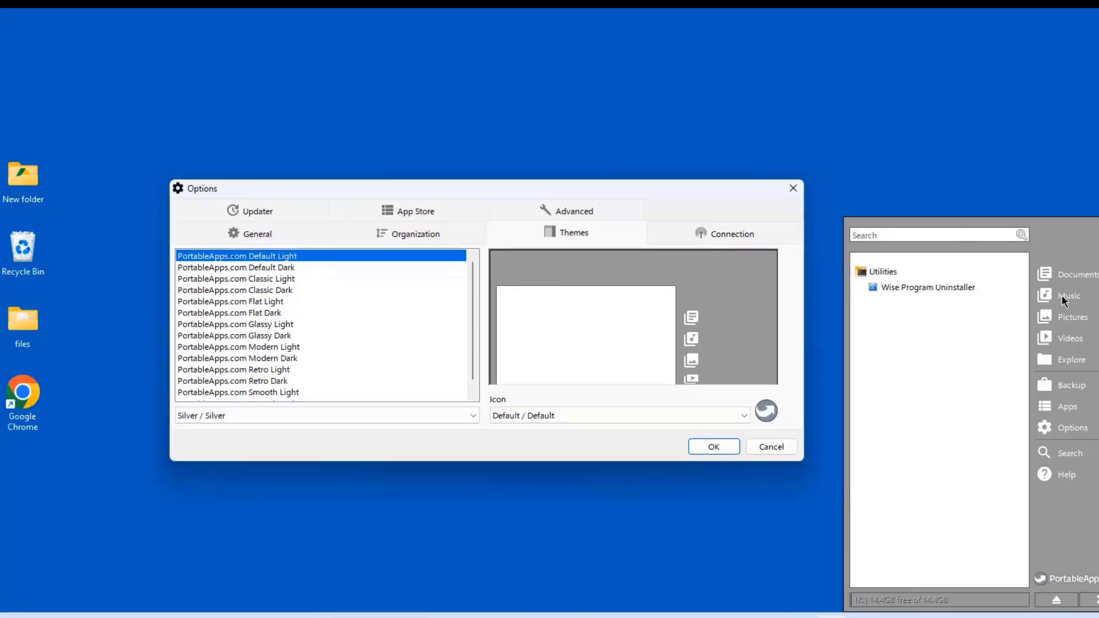
Preview Default Dark, then apply the PortableApps.com Classic Light theme.
left_click(272, 268)
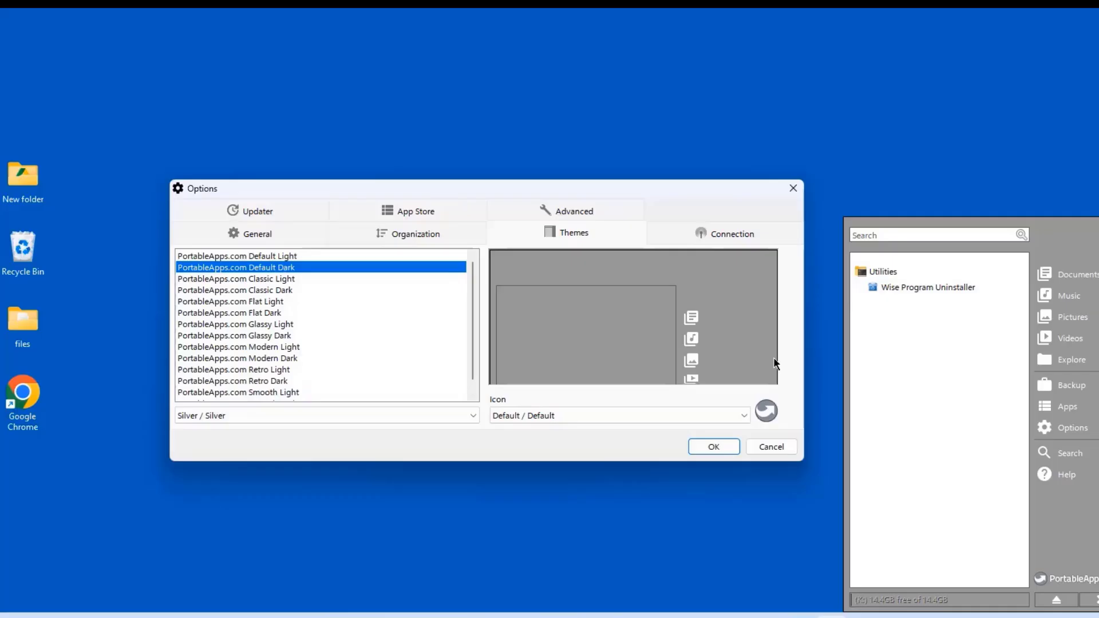
left_click(298, 278)
left_click(288, 269)
left_click(289, 279)
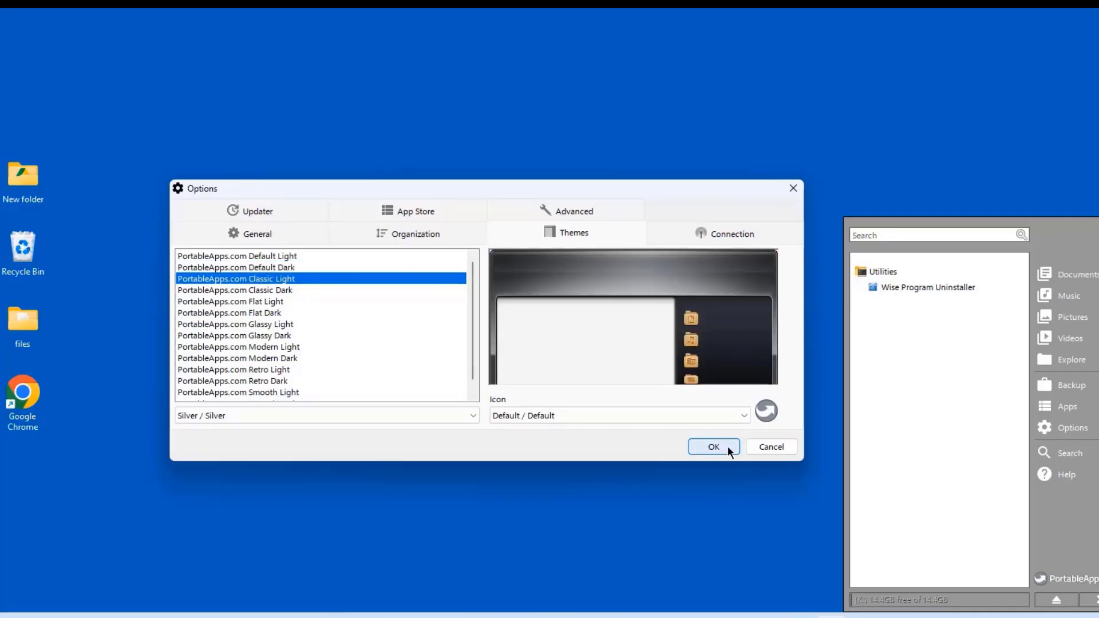
left_click(715, 447)
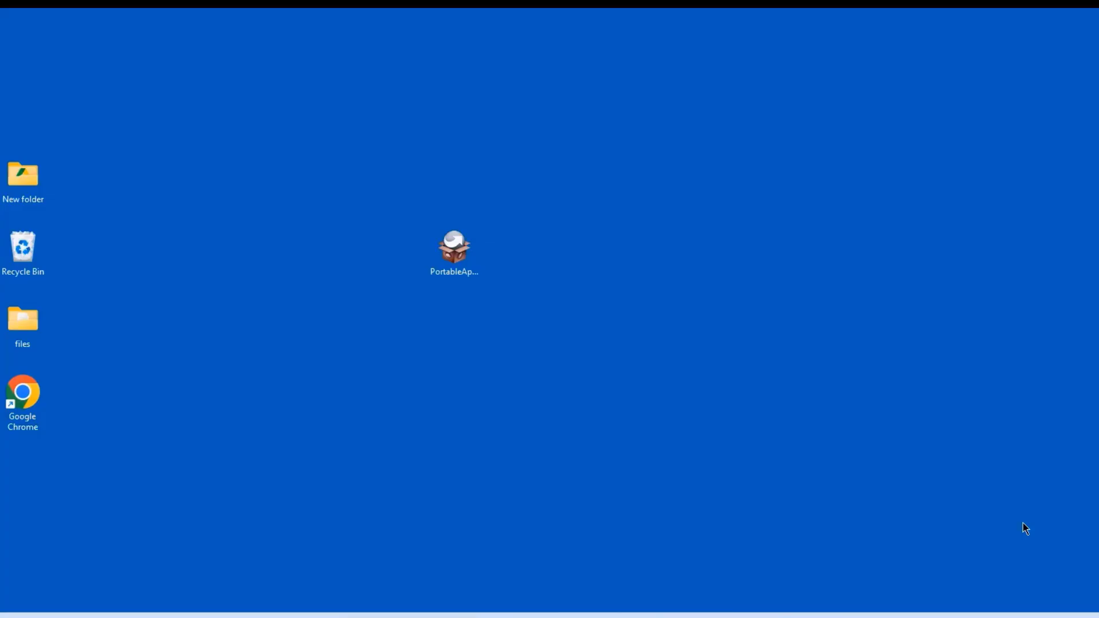
Launch Start.exe from USB (K:) and expand the Utilities category in the menu.
key("super+e")
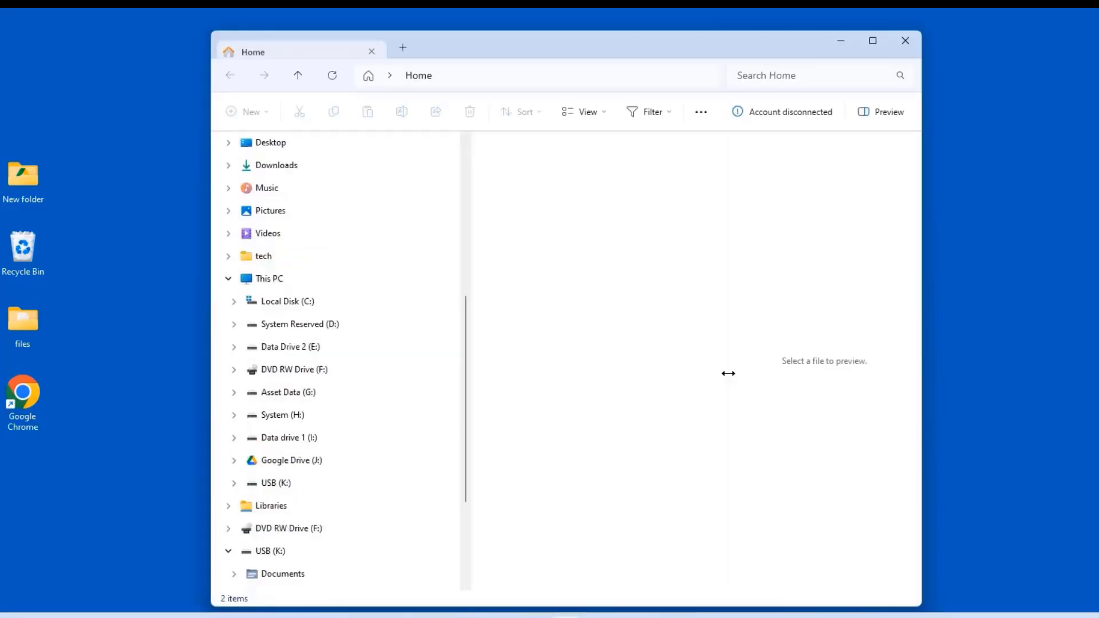
scroll(392, 229, "down", 3)
left_click(270, 392)
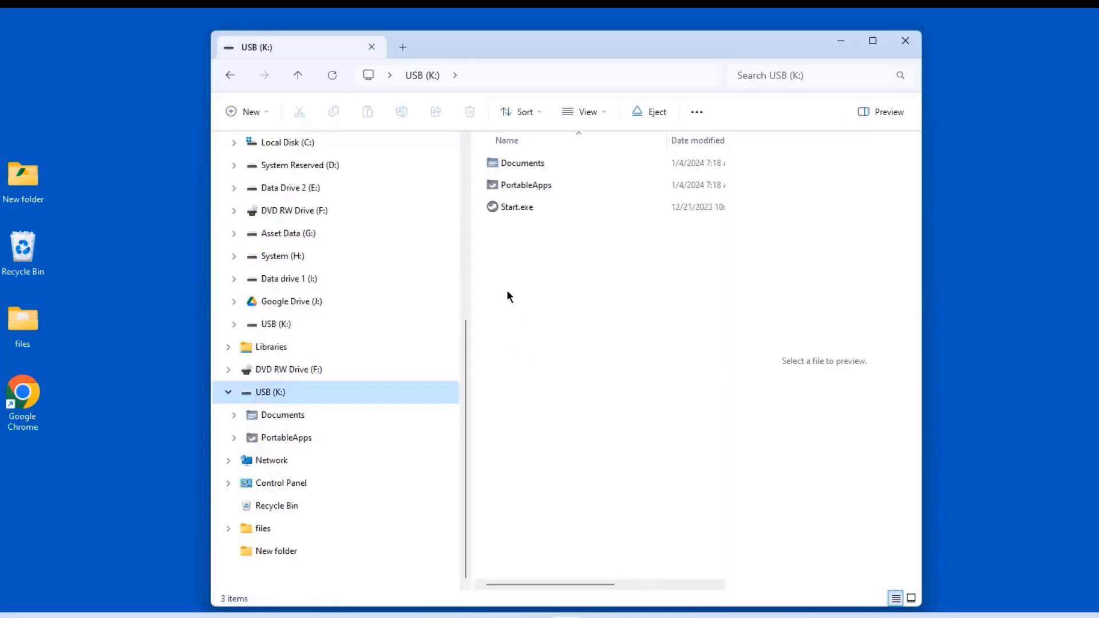
double_click(524, 207)
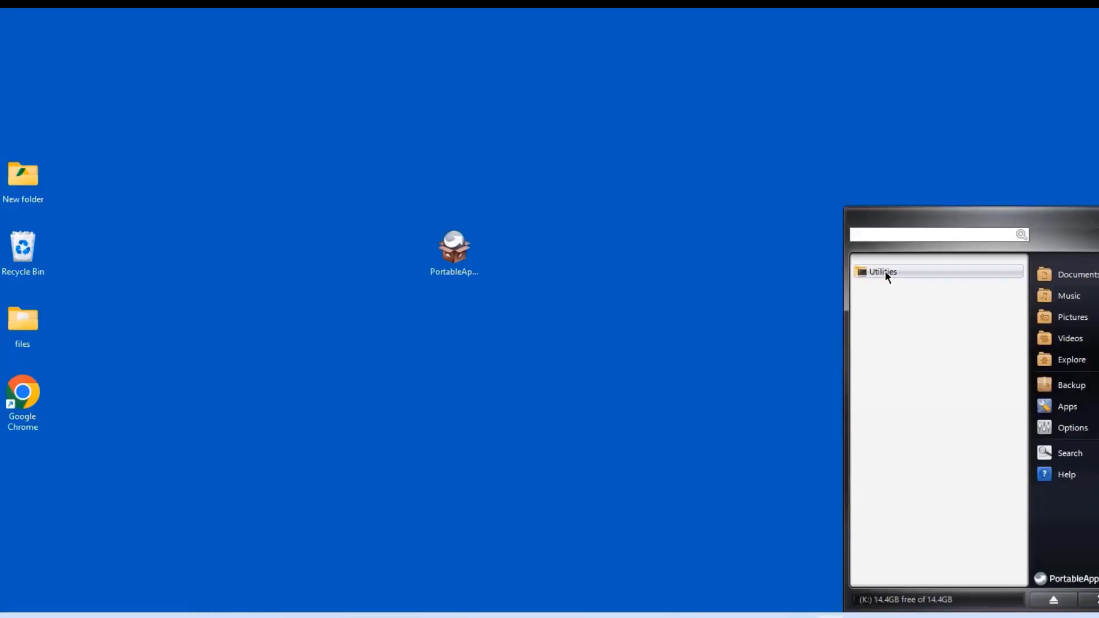
left_click(889, 273)
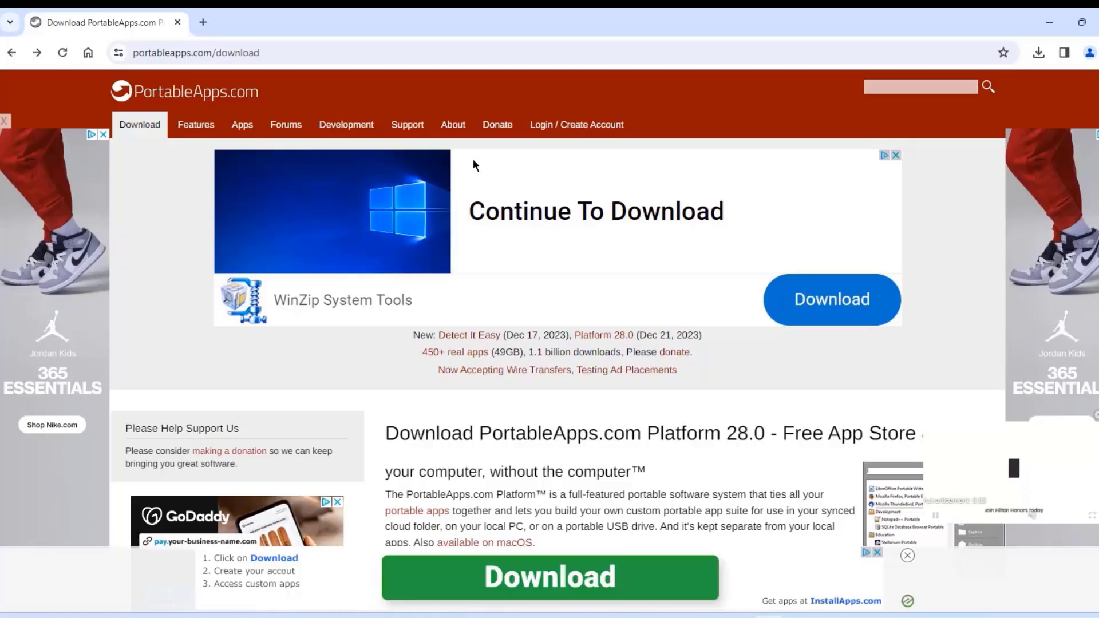
Open the Apps directory on portableapps.com and scroll down to the Music & Video category.
left_click(243, 132)
scroll(919, 310, "down", 10)
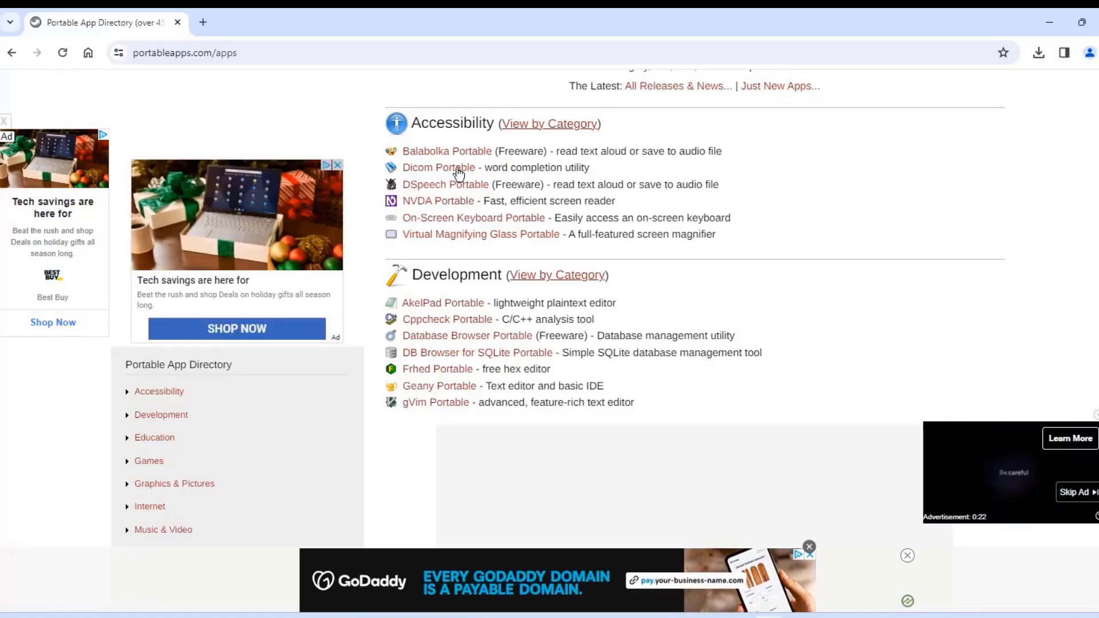
scroll(696, 276, "down", 10)
scroll(744, 292, "down", 10)
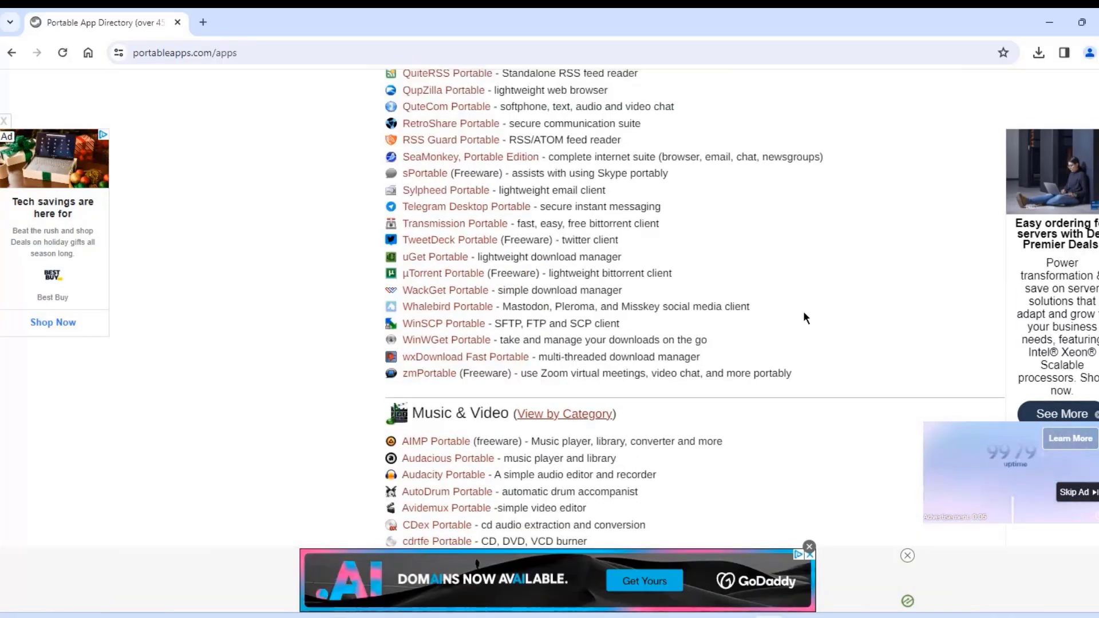
scroll(824, 314, "down", 10)
scroll(838, 323, "down", 5)
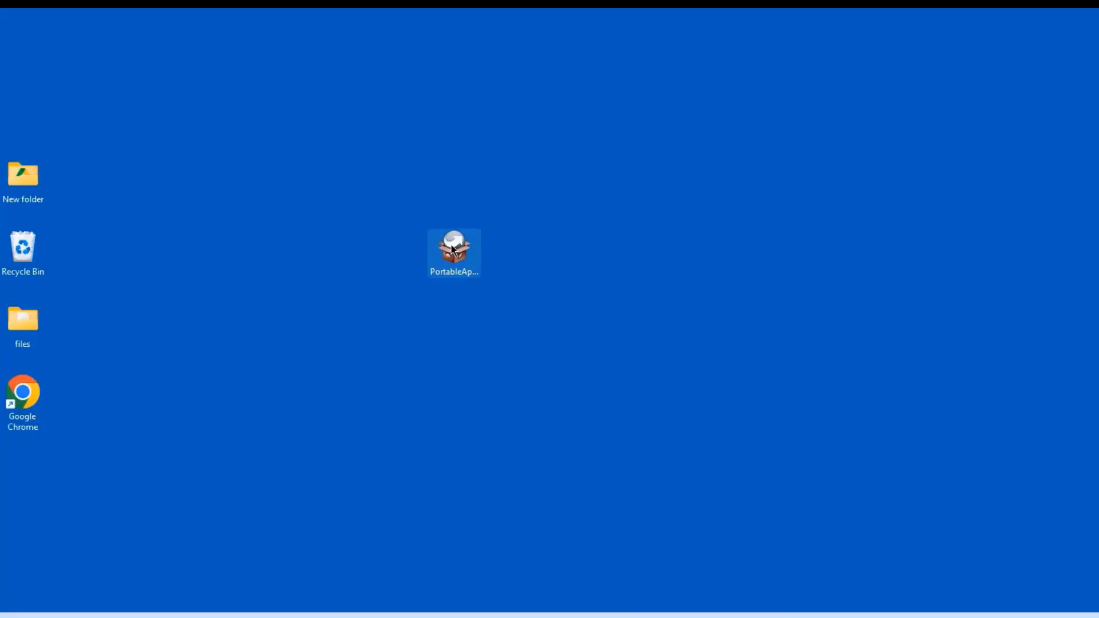
Run the PortableApps platform setup in English and accept the license terms.
left_click(454, 252)
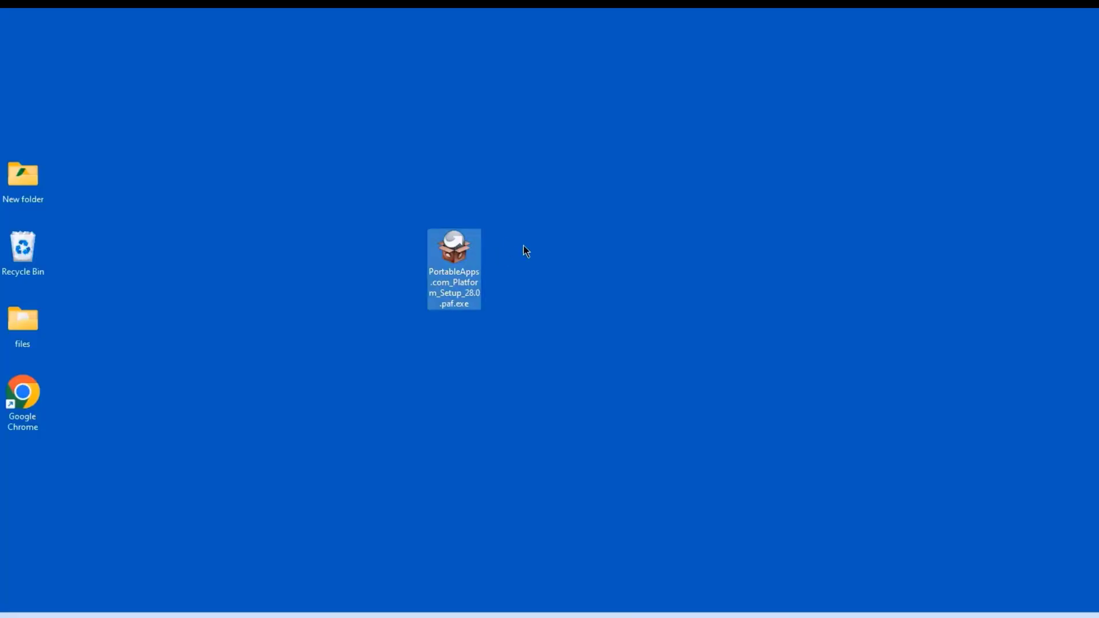
double_click(463, 251)
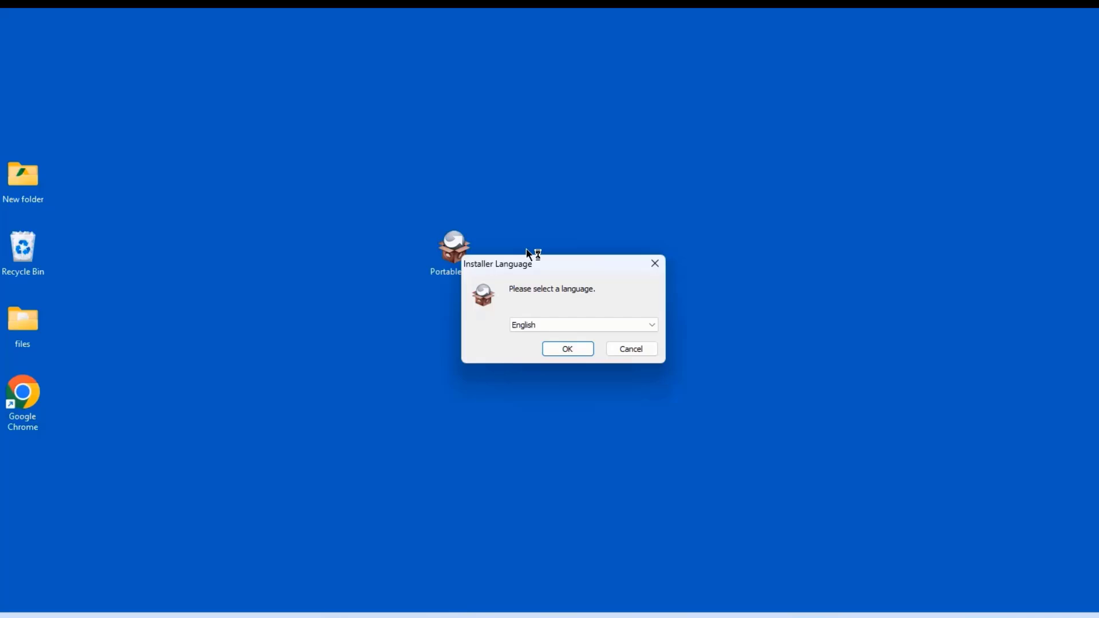
left_click(556, 348)
left_click(696, 488)
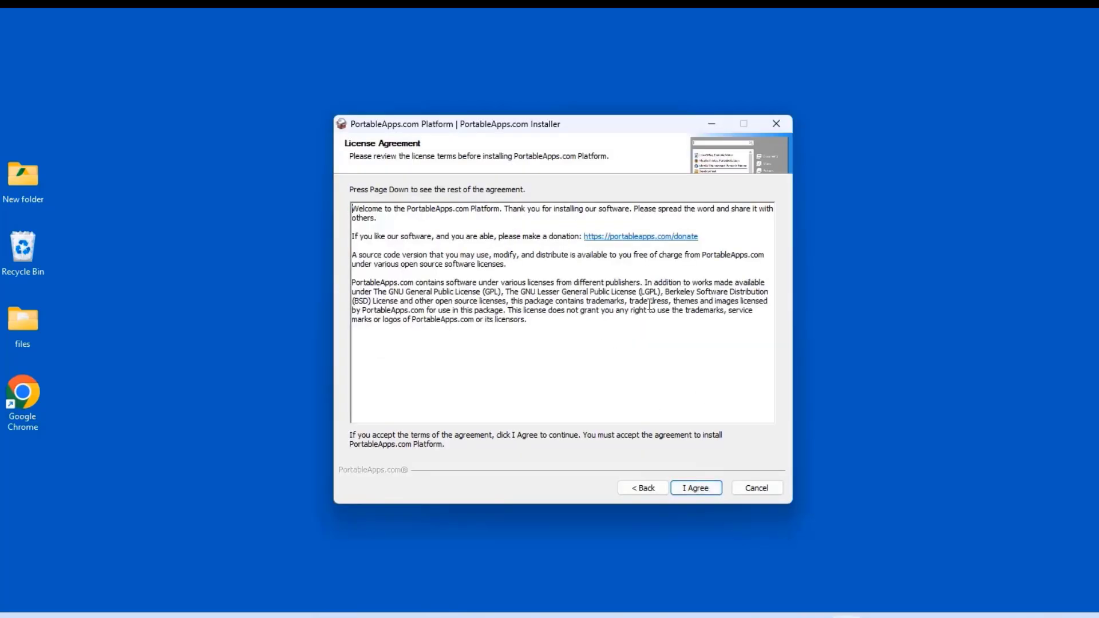
left_click(697, 488)
Choose a new install to a cloud synced folder and continue to the cloud folder choices.
left_click(451, 217)
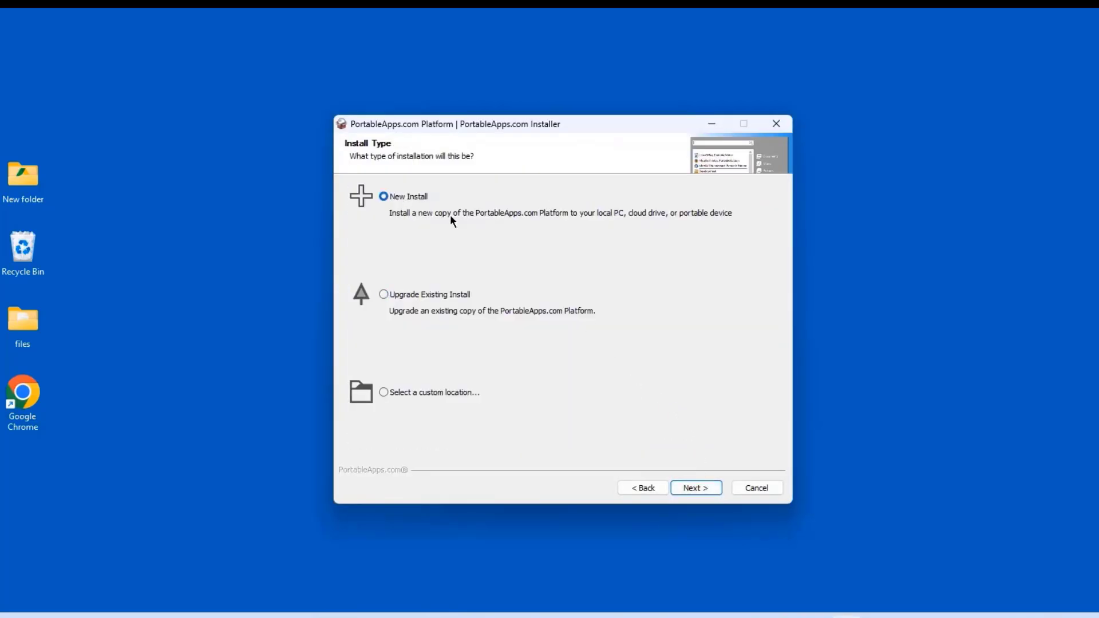
left_click(692, 488)
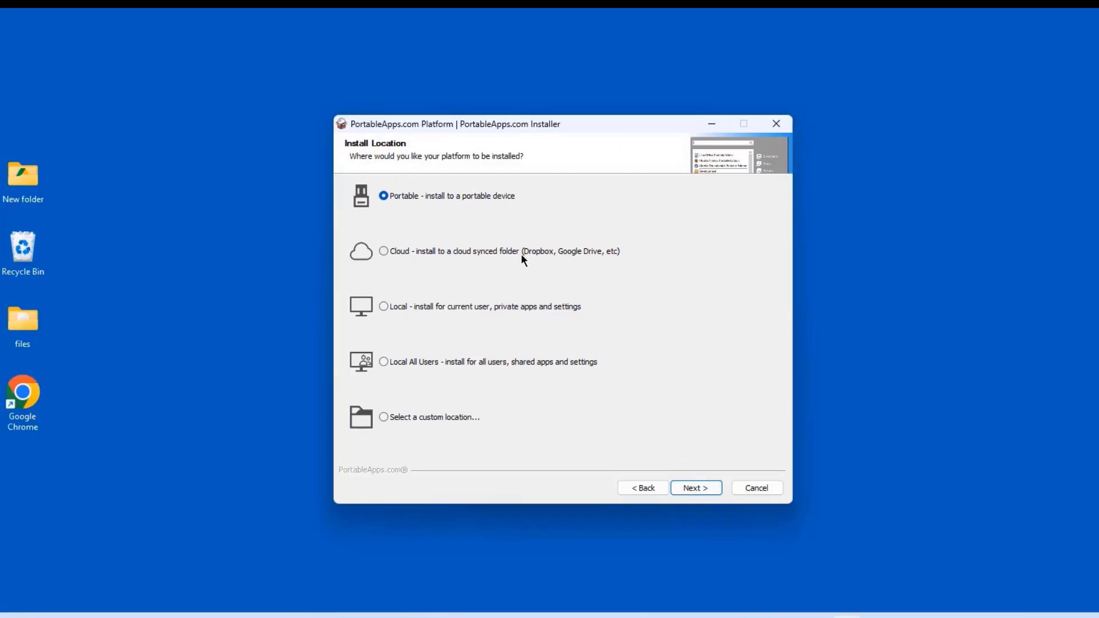
left_click(384, 252)
left_click(692, 488)
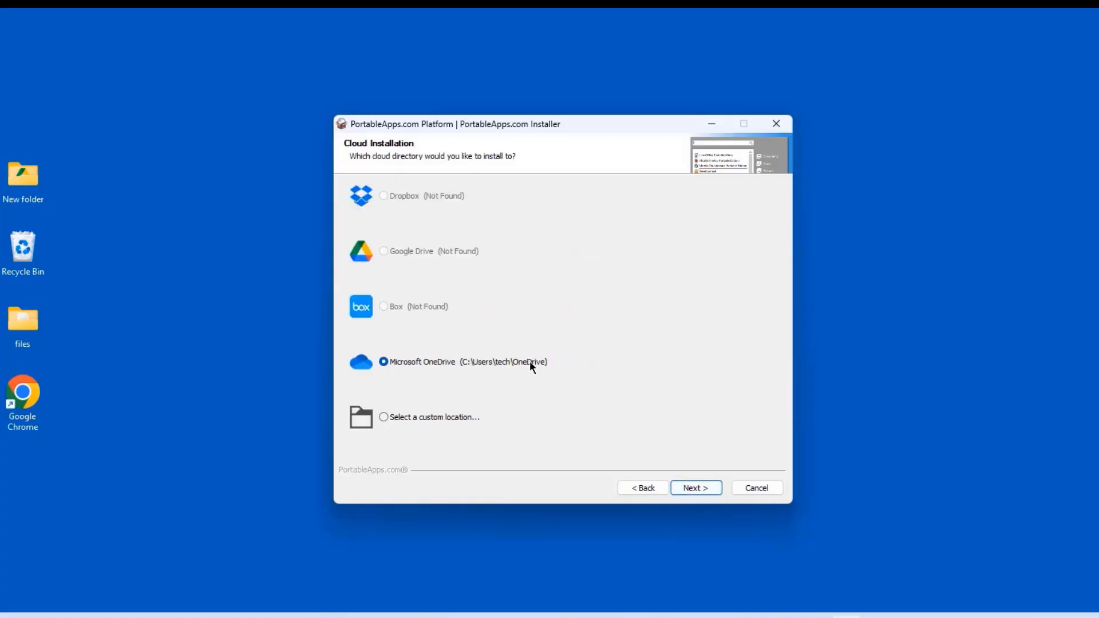